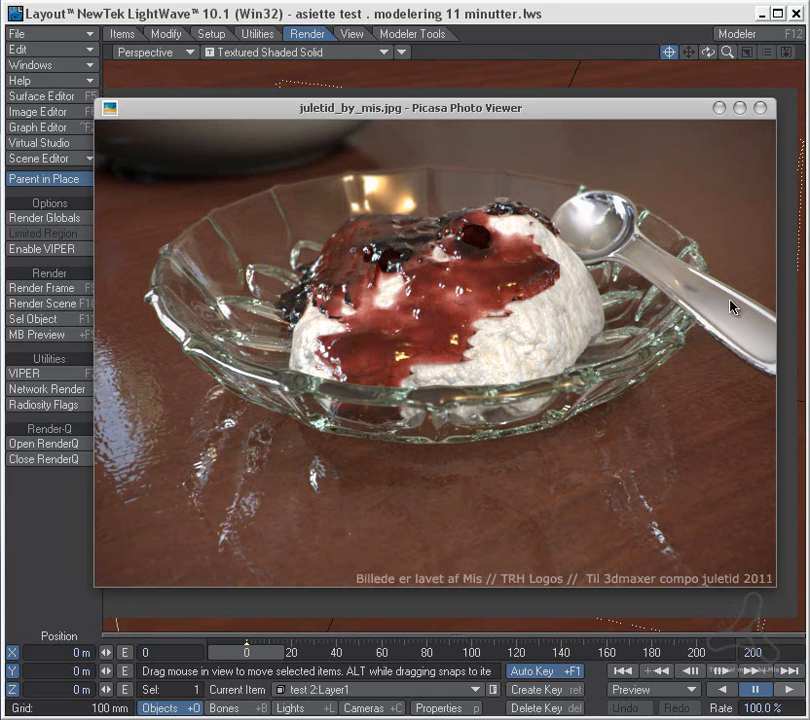
Put away the dessert reference picture and inspect the finished dish model from a steeper angle.
{"action": "left_click", "coordinate": [719, 108]}
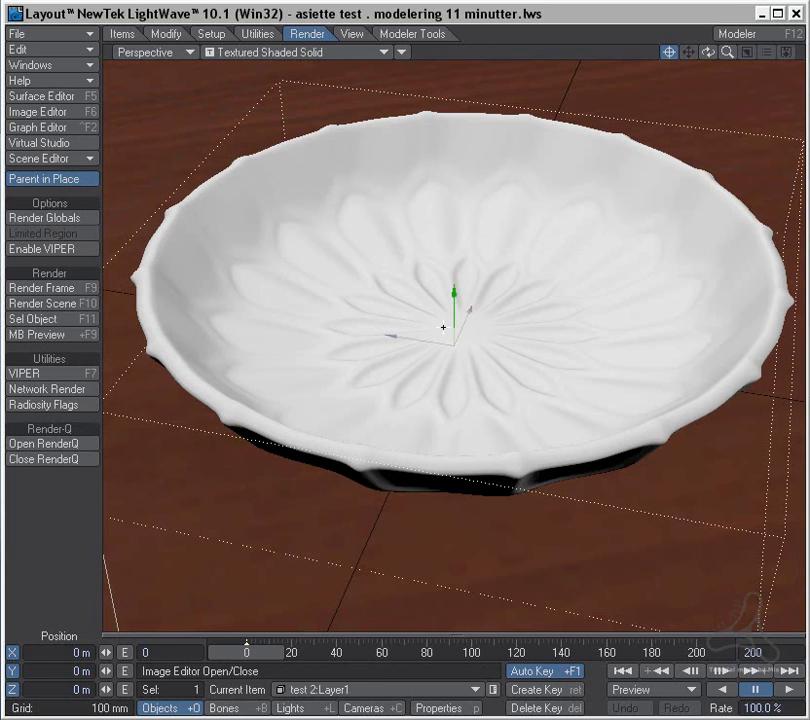
{"action": "left_click_drag", "start_coordinate": [466, 476], "coordinate": [488, 476], "text": "alt"}
{"action": "left_click_drag", "start_coordinate": [488, 196], "coordinate": [490, 266], "text": "alt"}
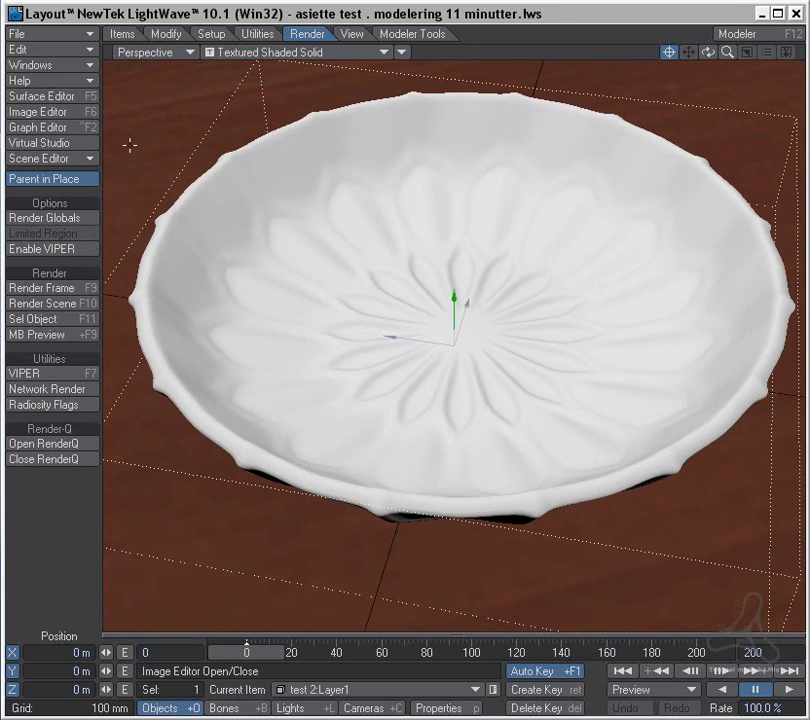
Examine the Dielectric node settings of the glass surface belonging to the test 2 object.
{"action": "left_click", "coordinate": [45, 96]}
{"action": "left_click", "coordinate": [250, 227]}
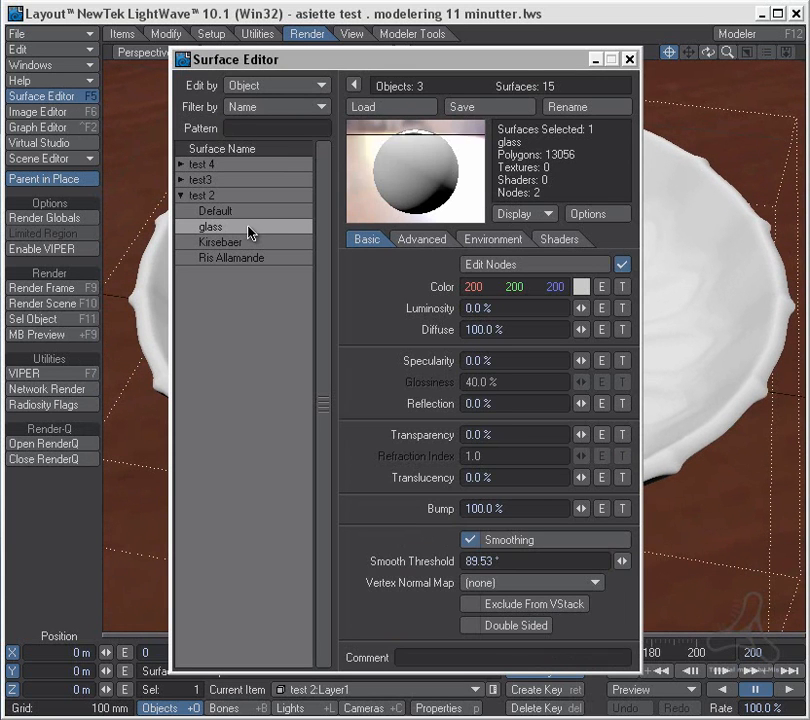
{"action": "left_click", "coordinate": [582, 264]}
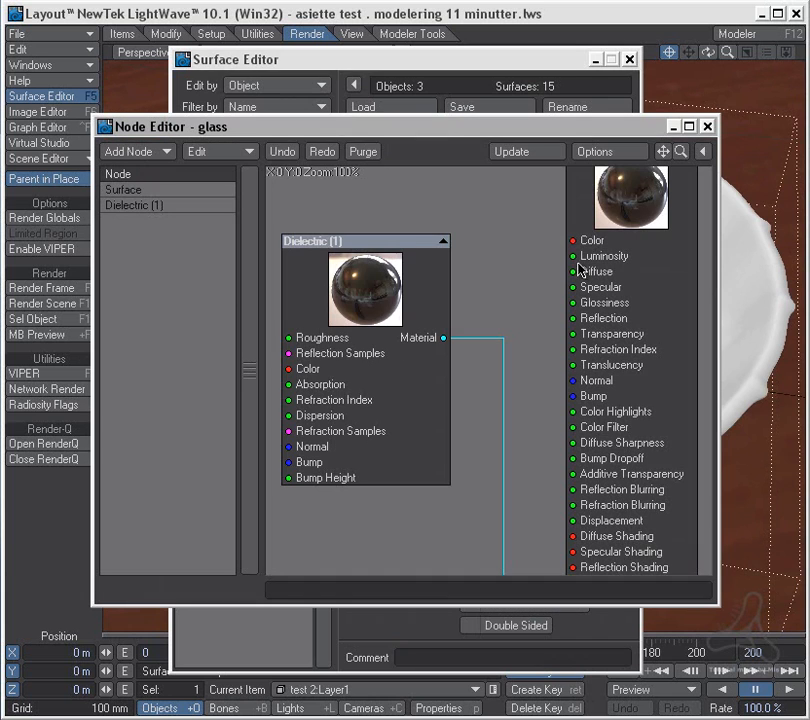
{"action": "left_click_drag", "start_coordinate": [398, 240], "coordinate": [409, 275]}
{"action": "double_click", "coordinate": [409, 275]}
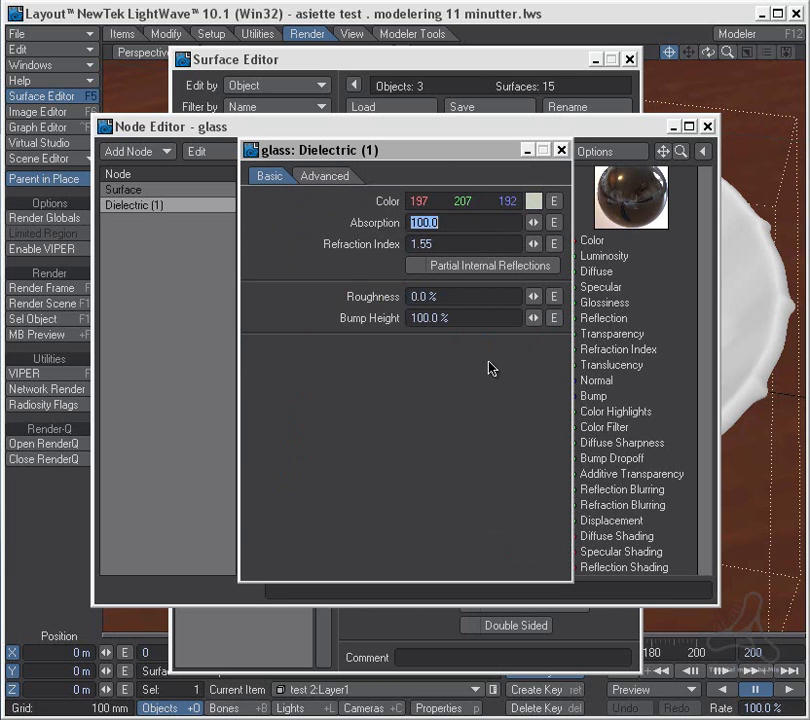
{"action": "left_click", "coordinate": [561, 150]}
{"action": "left_click", "coordinate": [707, 126]}
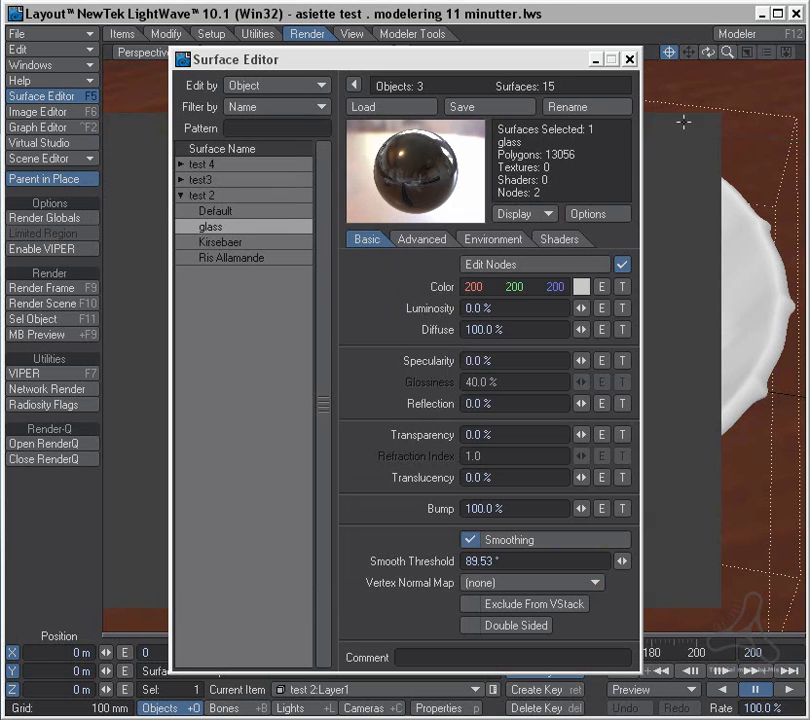
{"action": "left_click", "coordinate": [629, 59]}
Preview the glass dish with VPR from a lower angle and return the viewport to Textured Shaded Solid.
{"action": "left_click", "coordinate": [310, 53]}
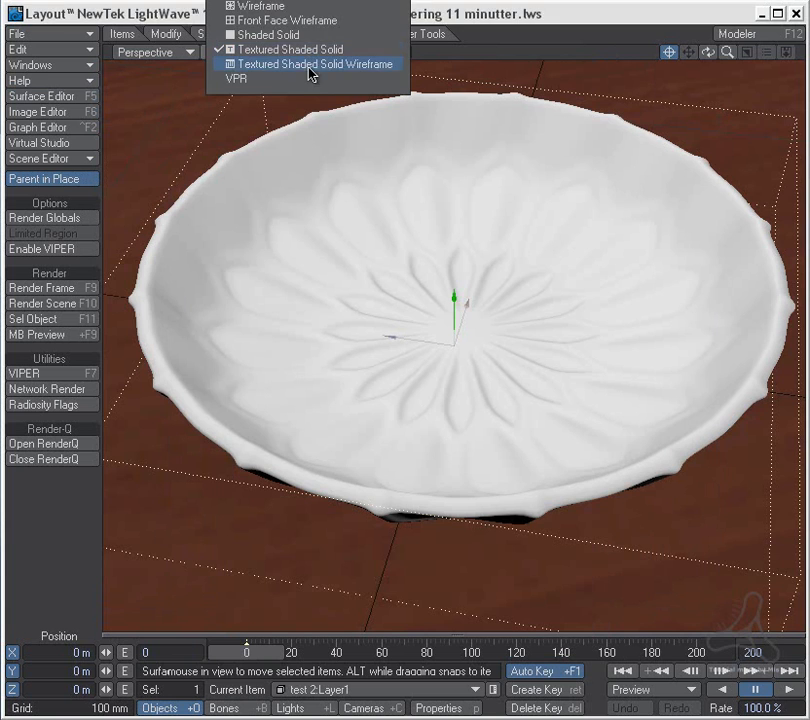
{"action": "left_click", "coordinate": [306, 78]}
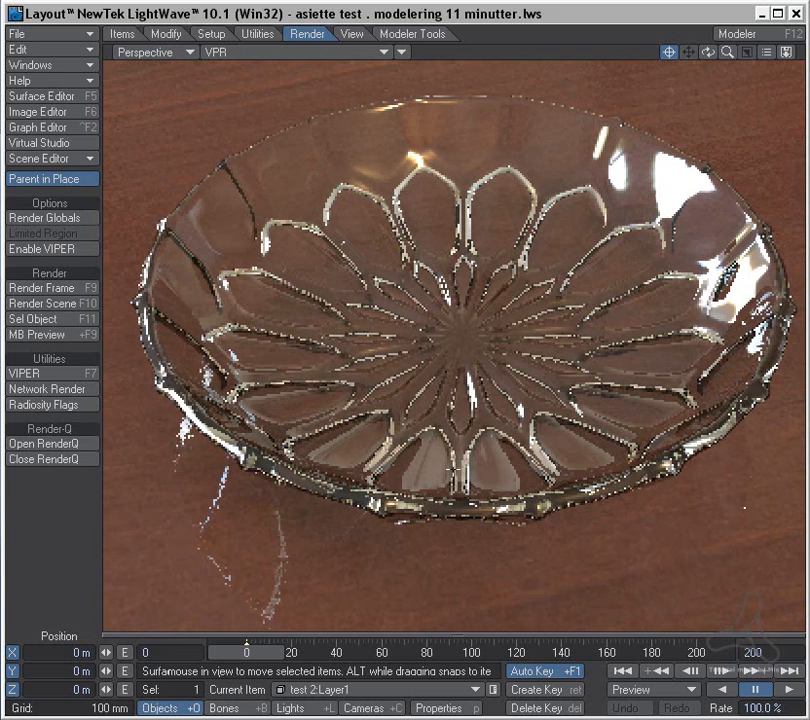
{"action": "left_click_drag", "start_coordinate": [449, 468], "coordinate": [522, 588], "text": "alt"}
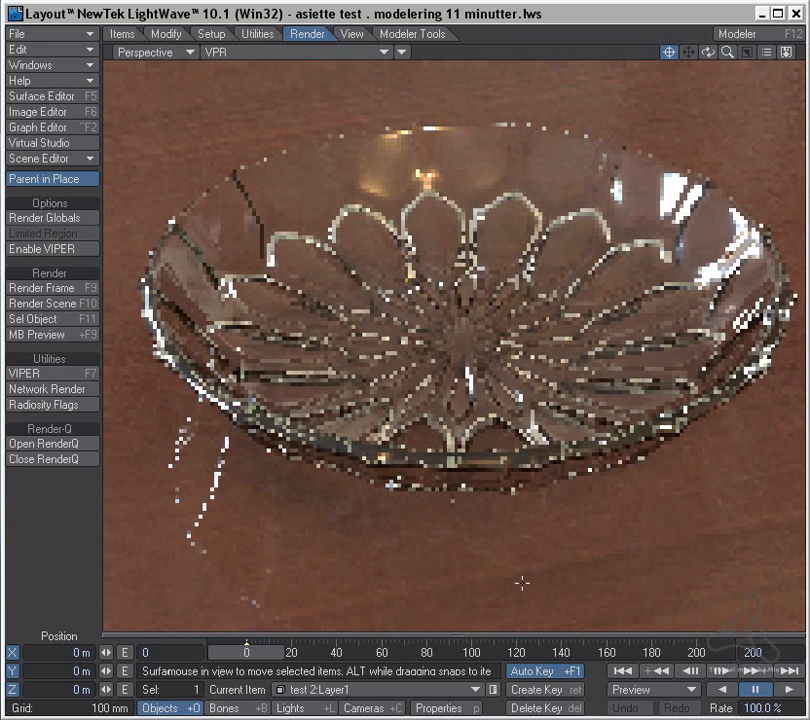
{"action": "left_click", "coordinate": [327, 54]}
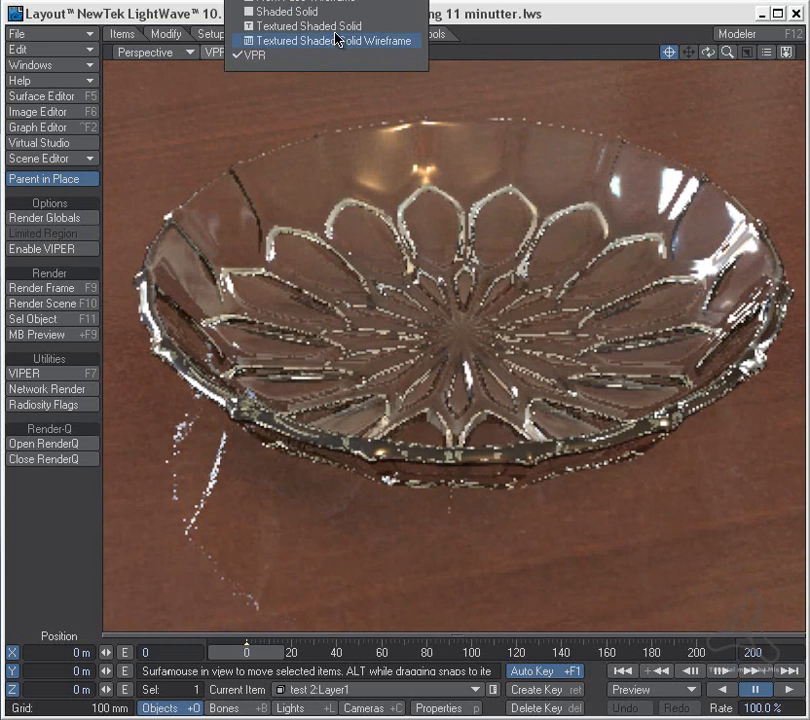
{"action": "left_click", "coordinate": [335, 24]}
Switch to Modeler and draw a ball centred on the origin with radii of about 45, 43 and 40 cm.
{"action": "left_click", "coordinate": [755, 33]}
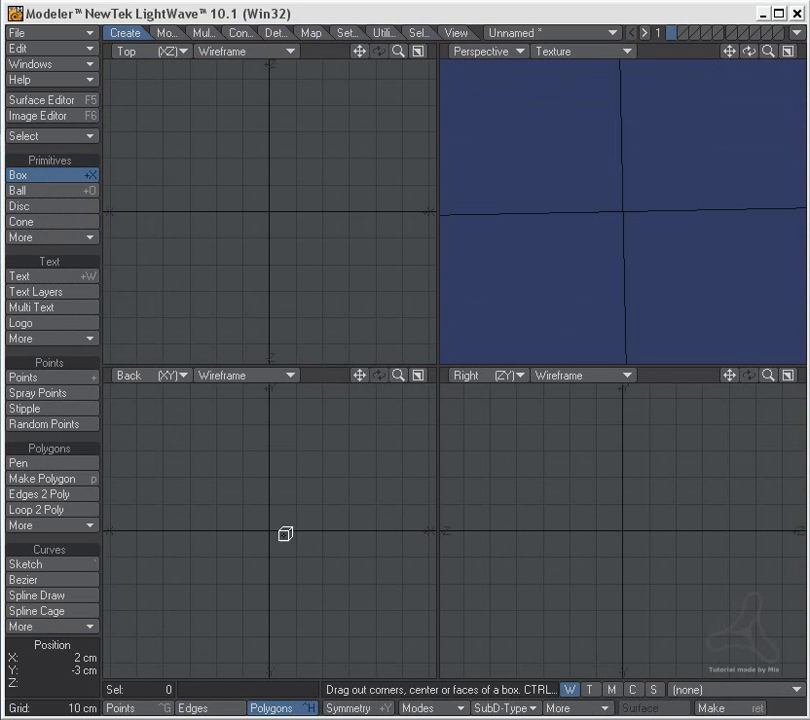
{"action": "left_click", "coordinate": [50, 190]}
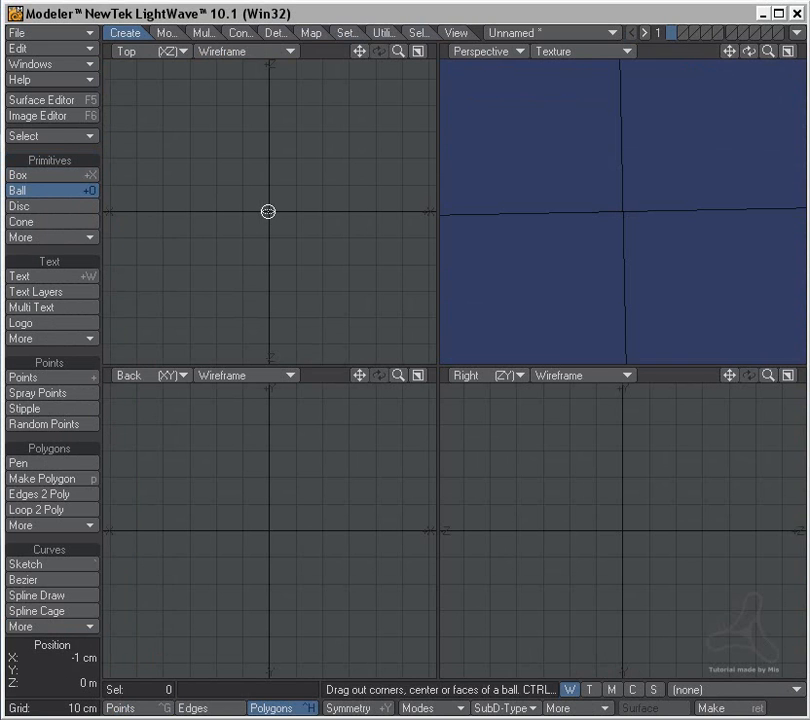
{"action": "left_click_drag", "start_coordinate": [269, 211], "coordinate": [390, 318]}
{"action": "left_click_drag", "start_coordinate": [353, 508], "coordinate": [304, 414]}
Set the ball's X and Z radii to 7 cm and flatten its Y radius to about 3 cm.
{"action": "key", "text": "n"}
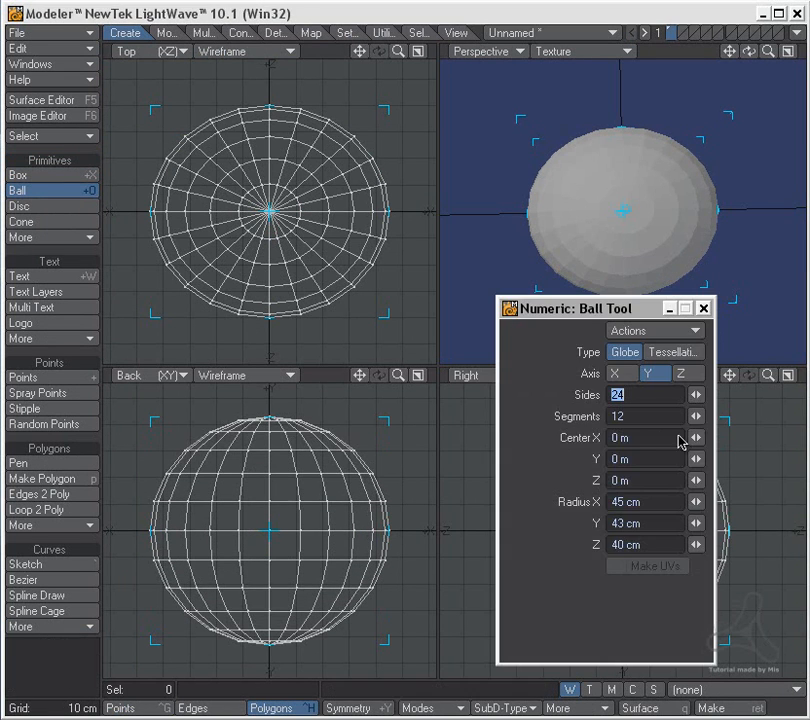
{"action": "left_click", "coordinate": [629, 502]}
{"action": "type", "text": "7"}
{"action": "key", "text": "Tab"}
{"action": "key", "text": "Tab"}
{"action": "type", "text": "7"}
{"action": "key", "text": "Tab"}
{"action": "left_click_drag", "start_coordinate": [271, 418], "coordinate": [271, 526]}
{"action": "key", "text": "a"}
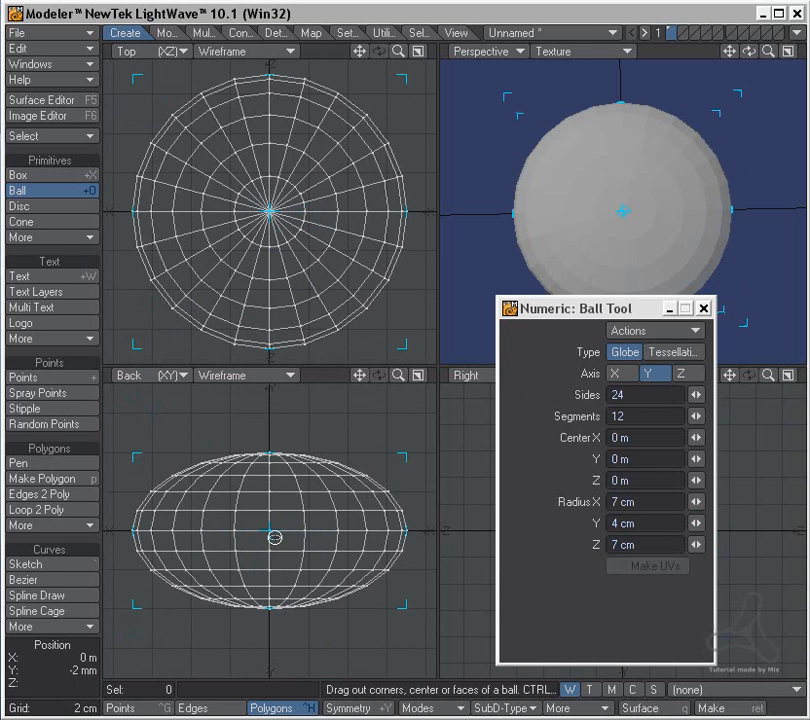
{"action": "left_click_drag", "start_coordinate": [270, 600], "coordinate": [269, 585]}
Give the ball 32 sides and 6 segments, and finish it with a Y radius of about 2.8 cm.
{"action": "double_click", "coordinate": [618, 395]}
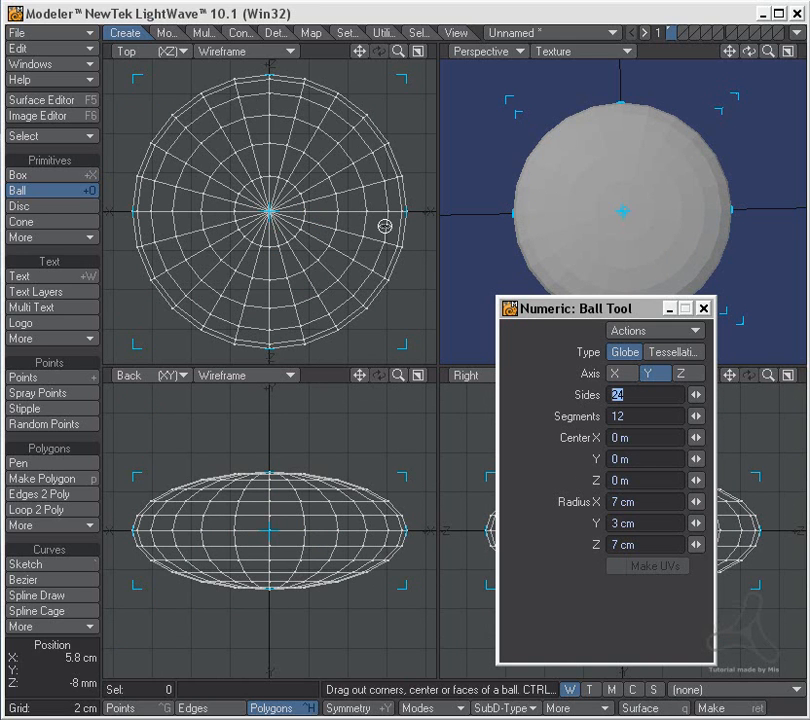
{"action": "type", "text": "32"}
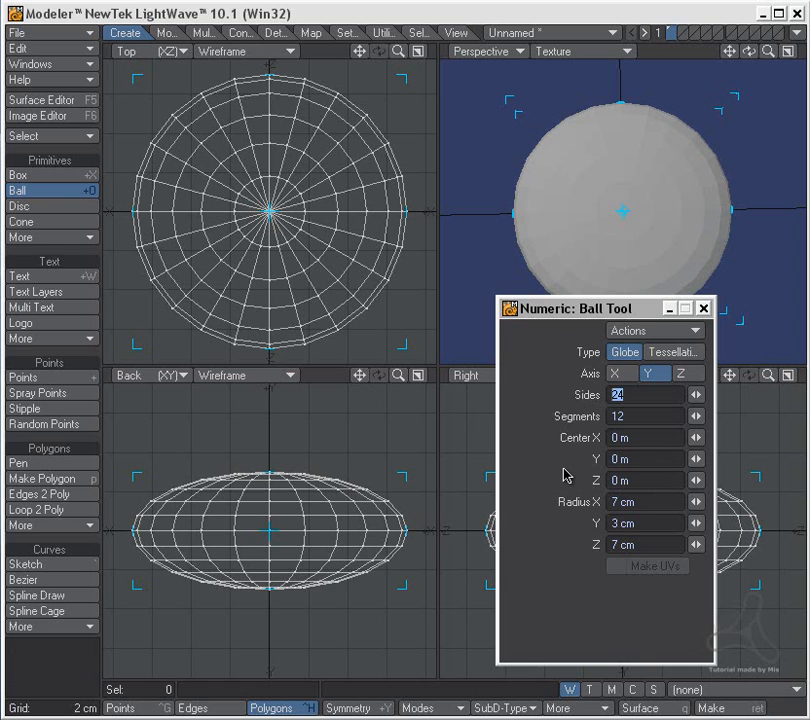
{"action": "key", "text": "Tab"}
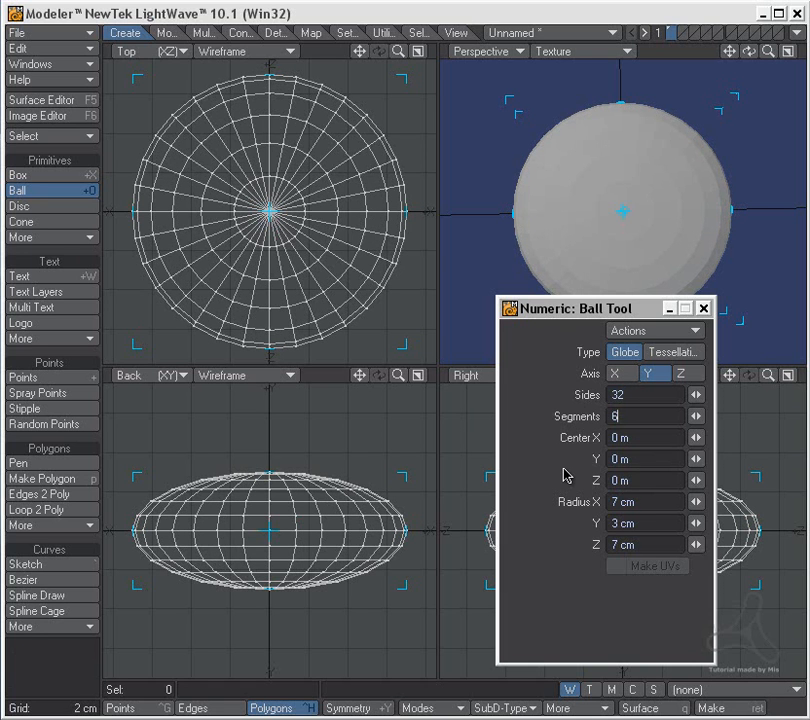
{"action": "type", "text": "6"}
{"action": "key", "text": "Tab"}
{"action": "left_click_drag", "start_coordinate": [272, 595], "coordinate": [272, 585]}
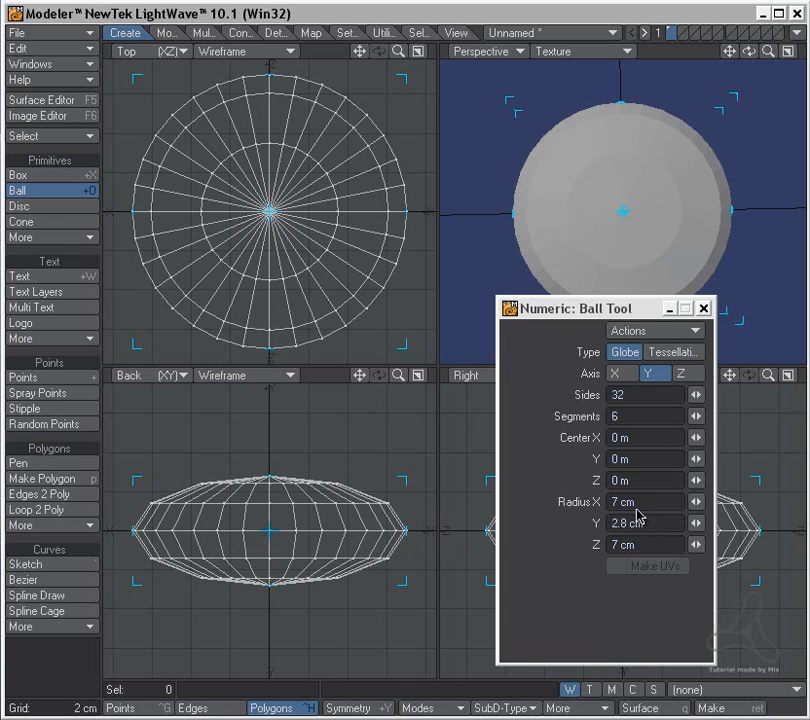
{"action": "key", "text": "space"}
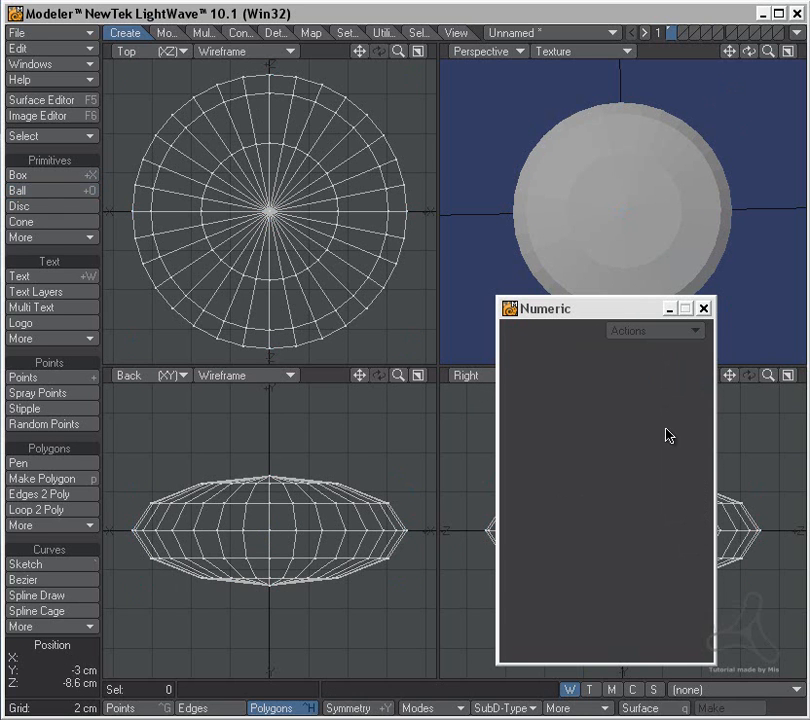
{"action": "left_click", "coordinate": [703, 308]}
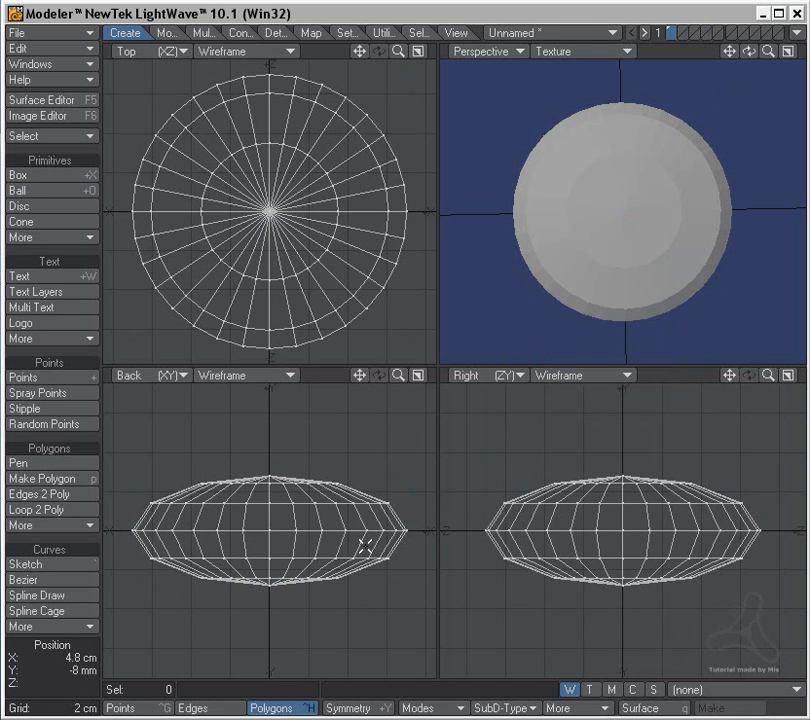
Delete all polygons in the upper half of the flattened ball, leaving an open bowl.
{"action": "mouse_move", "coordinate": [174, 451]}
{"action": "right_mouse_down"}
{"action": "mouse_move", "coordinate": [114, 533]}
{"action": "mouse_move", "coordinate": [160, 545]}
{"action": "right_mouse_up"}
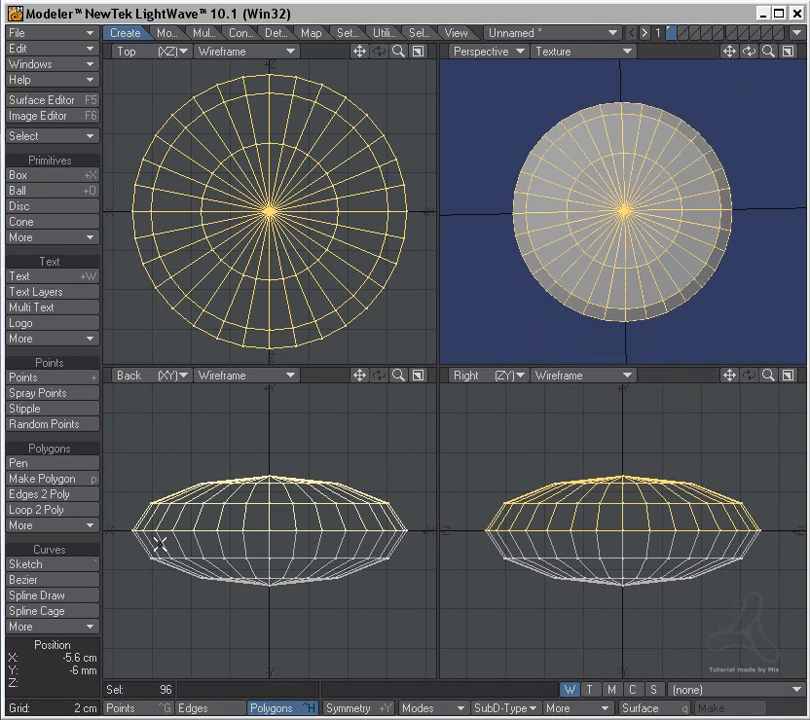
{"action": "key", "text": "Delete"}
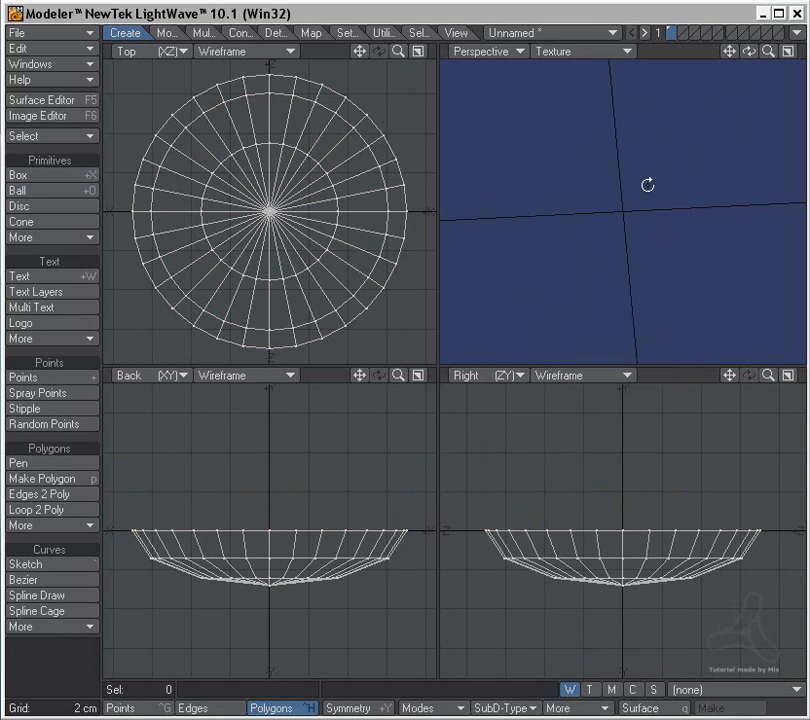
{"action": "mouse_move", "coordinate": [598, 306]}
{"action": "left_mouse_down", "text": "alt"}
{"action": "mouse_move", "coordinate": [611, 219]}
{"action": "mouse_move", "coordinate": [662, 148]}
{"action": "mouse_move", "coordinate": [623, 150]}
{"action": "mouse_move", "coordinate": [624, 311]}
{"action": "mouse_move", "coordinate": [441, 400]}
{"action": "left_mouse_up", "text": "alt"}
Flatten the bowl's innermost bottom polygons vertically into a level base and clear the selection.
{"action": "mouse_move", "coordinate": [291, 571]}
{"action": "right_mouse_down"}
{"action": "mouse_move", "coordinate": [412, 635]}
{"action": "mouse_move", "coordinate": [400, 595]}
{"action": "right_mouse_up"}
{"action": "left_click_drag", "start_coordinate": [292, 598], "coordinate": [345, 556], "text": "ctrl+alt"}
{"action": "key", "text": "b"}
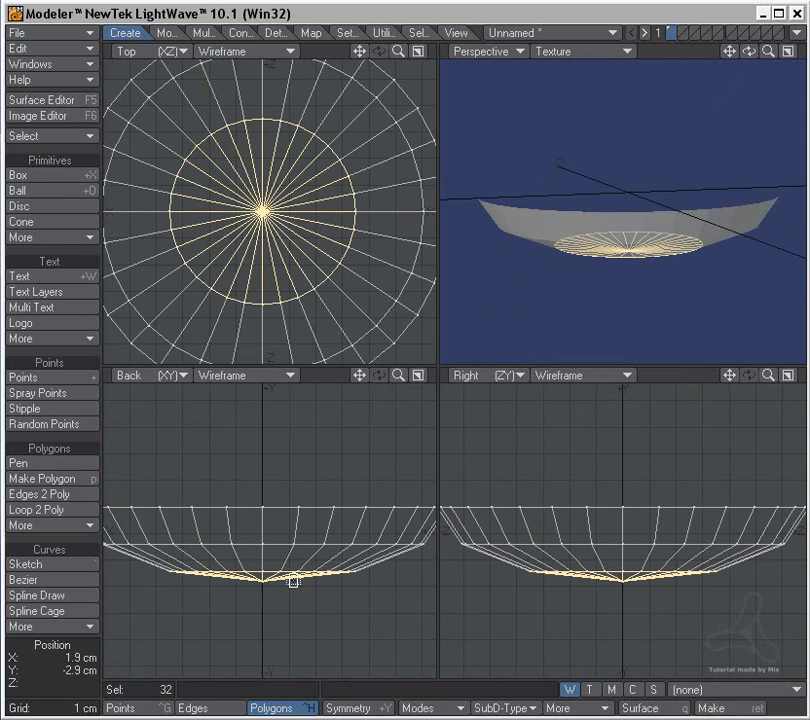
{"action": "left_click_drag", "start_coordinate": [265, 571], "coordinate": [265, 671]}
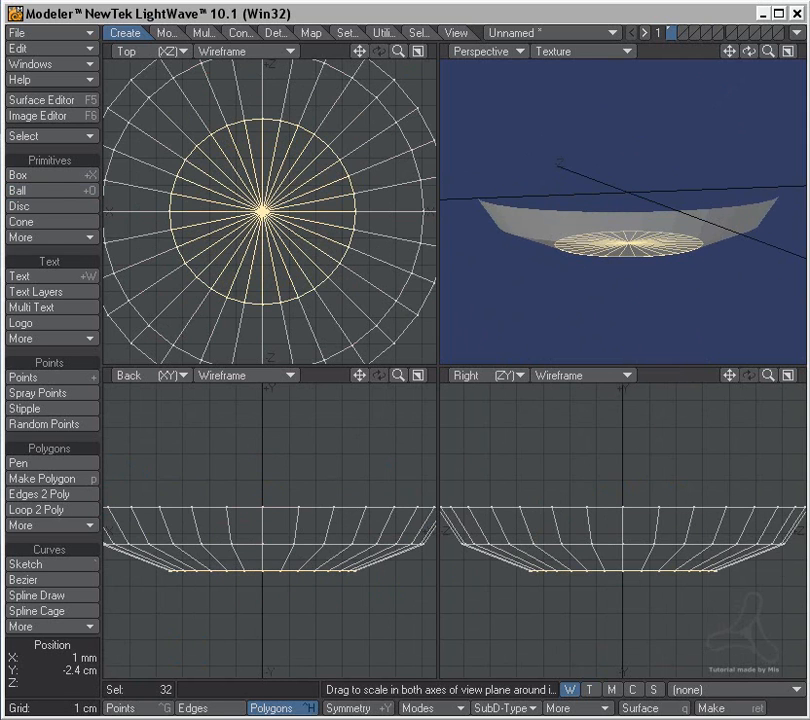
{"action": "scroll", "coordinate": [311, 560], "scroll_direction": "down", "scroll_amount": 2}
{"action": "key", "text": "slash"}
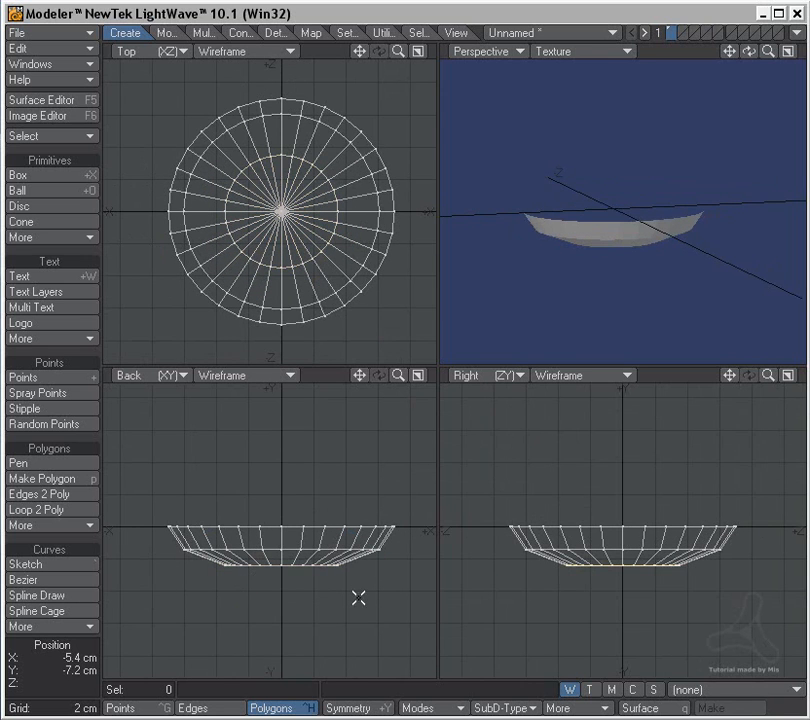
Thicken the bowl with the HDPumpIt plugin, using a pump thickness of 5 mm and 1 edge segment.
{"action": "scroll", "coordinate": [347, 445], "scroll_direction": "up", "scroll_amount": 1}
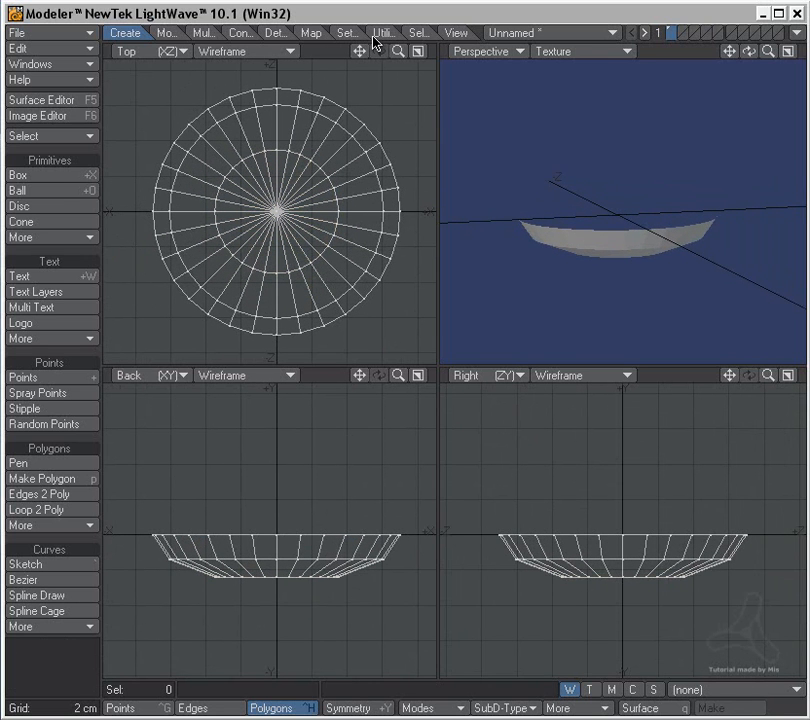
{"action": "left_click", "coordinate": [380, 34]}
{"action": "left_click", "coordinate": [78, 379]}
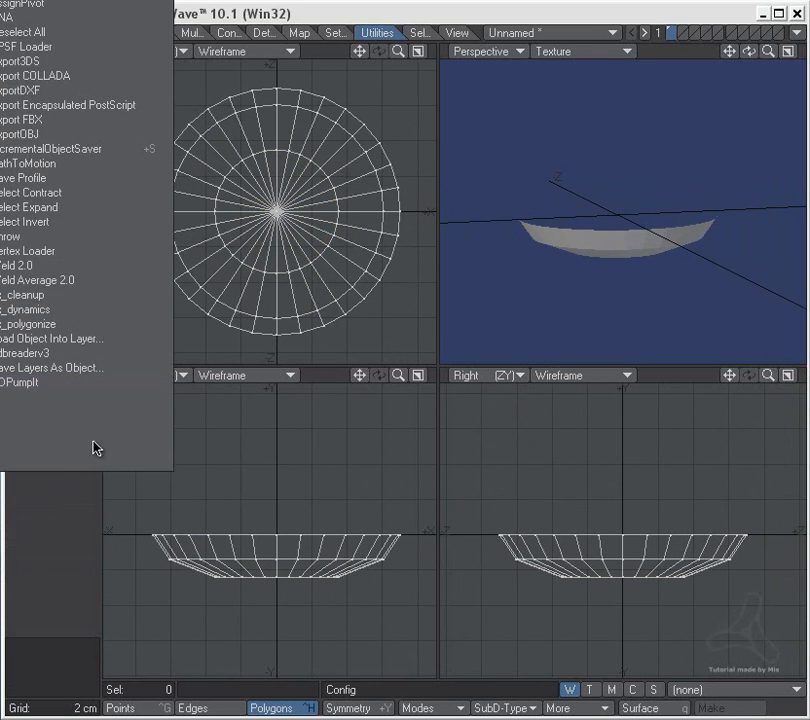
{"action": "left_click", "coordinate": [46, 384]}
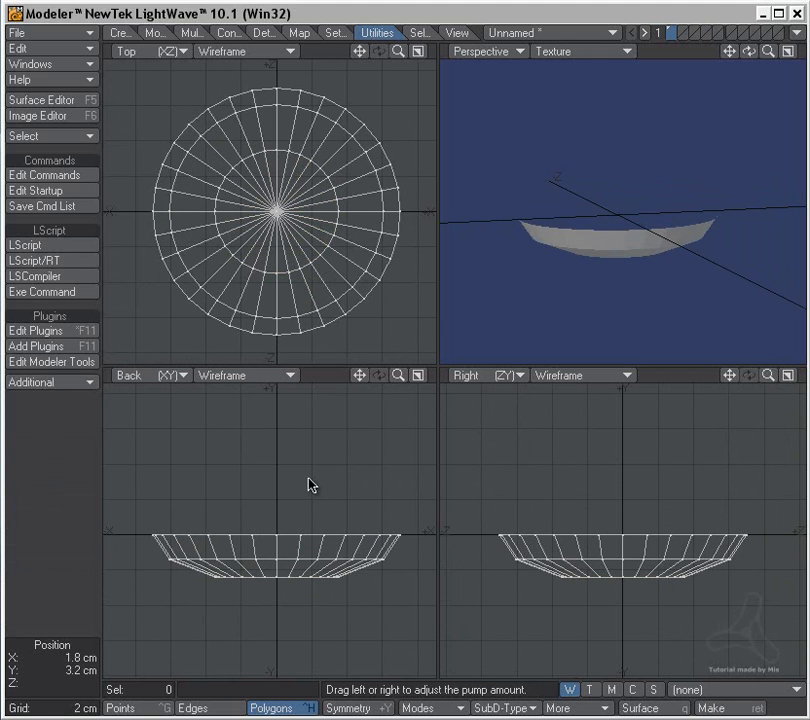
{"action": "left_click_drag", "start_coordinate": [313, 486], "coordinate": [324, 485]}
{"action": "key", "text": "n"}
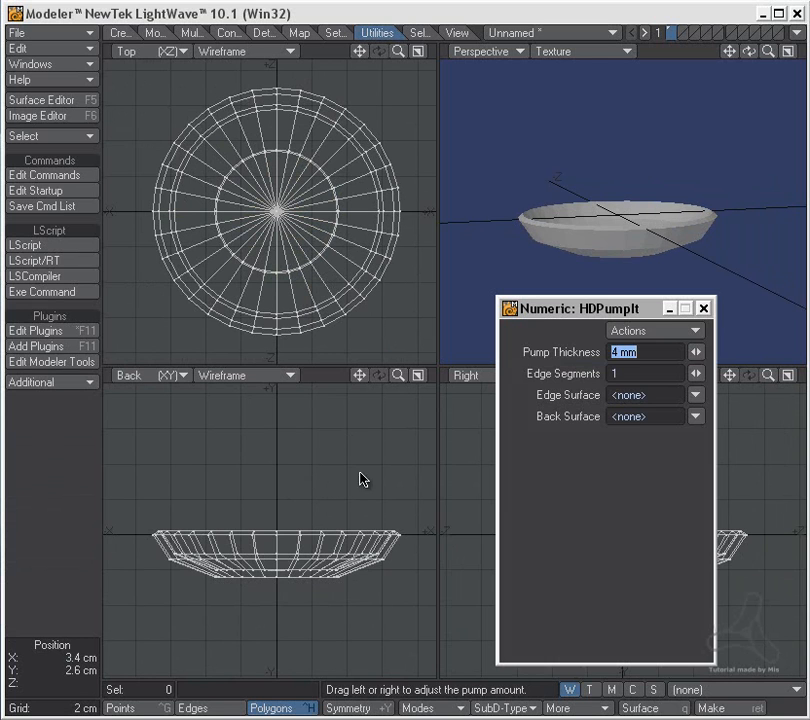
{"action": "type", "text": "5"}
{"action": "key", "text": "Tab"}
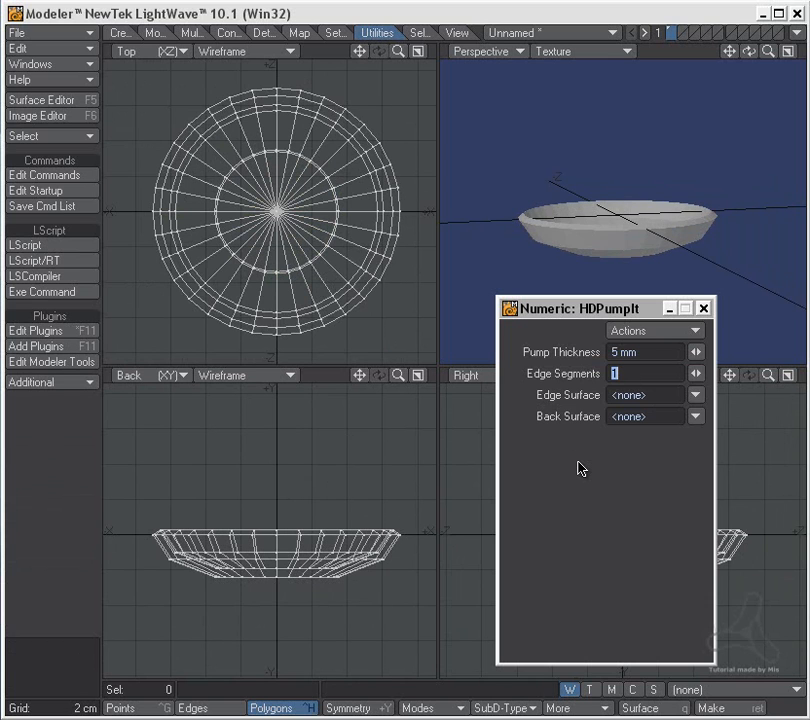
{"action": "key", "text": "space"}
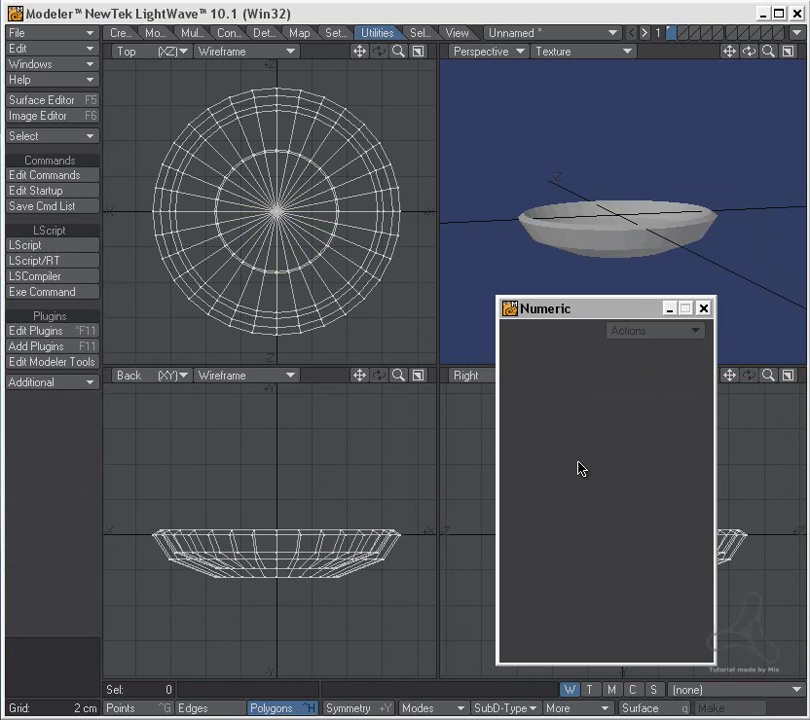
{"action": "left_click", "coordinate": [704, 313]}
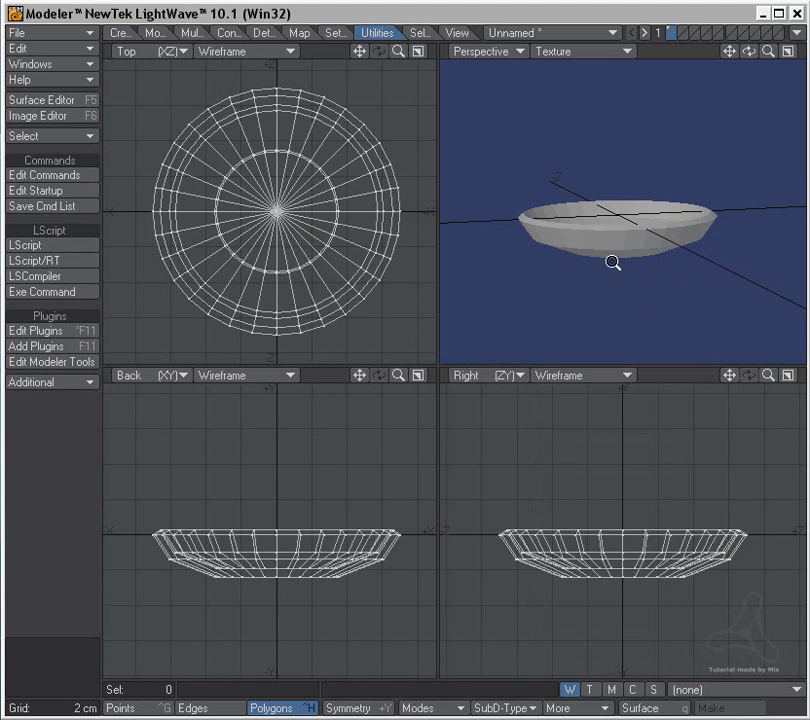
Select the inner and outer points on every second radial line around the dish's middle ring.
{"action": "scroll", "coordinate": [615, 262], "scroll_direction": "up", "scroll_amount": 2}
{"action": "left_click_drag", "start_coordinate": [684, 216], "coordinate": [708, 222], "text": "ctrl+alt"}
{"action": "left_click_drag", "start_coordinate": [700, 232], "coordinate": [653, 233], "text": "alt"}
{"action": "left_click_drag", "start_coordinate": [351, 328], "coordinate": [325, 284], "text": "ctrl+alt"}
{"action": "mouse_move", "coordinate": [325, 284]}
{"action": "left_mouse_down", "text": "alt"}
{"action": "mouse_move", "coordinate": [336, 299]}
{"action": "mouse_move", "coordinate": [325, 282]}
{"action": "left_mouse_up", "text": "alt"}
{"action": "left_click_drag", "start_coordinate": [318, 237], "coordinate": [284, 248], "text": "ctrl+alt"}
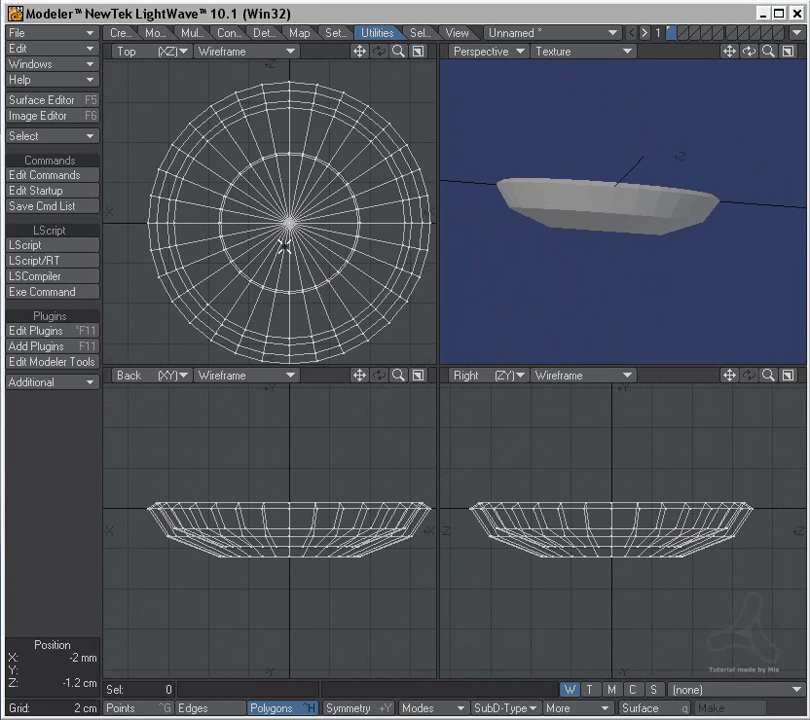
{"action": "key", "text": "ctrl+g"}
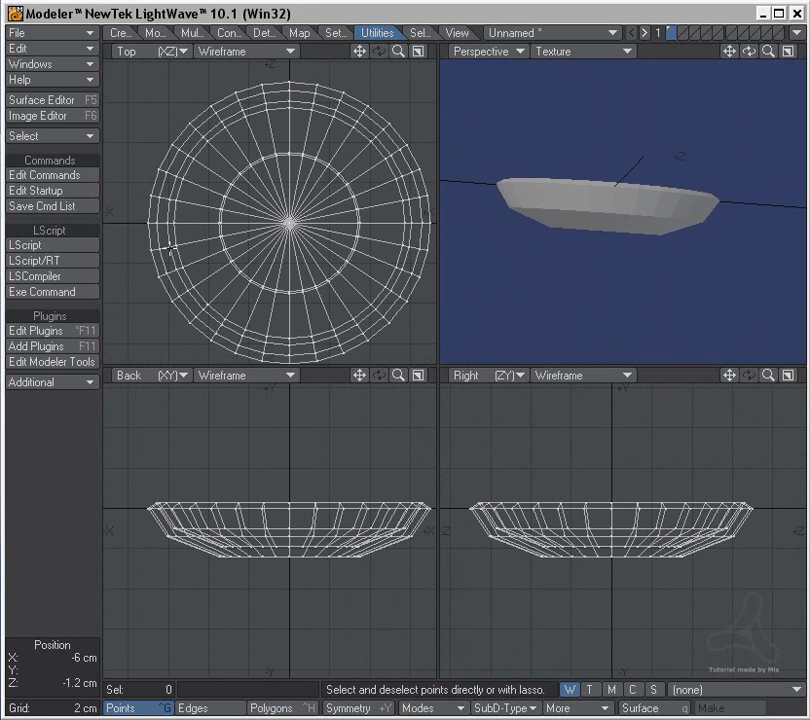
{"action": "mouse_move", "coordinate": [170, 248]}
{"action": "left_mouse_down"}
{"action": "mouse_move", "coordinate": [193, 235]}
{"action": "mouse_move", "coordinate": [197, 200]}
{"action": "left_mouse_up"}
{"action": "mouse_move", "coordinate": [185, 150]}
{"action": "left_mouse_down"}
{"action": "mouse_move", "coordinate": [192, 158]}
{"action": "mouse_move", "coordinate": [330, 112]}
{"action": "mouse_move", "coordinate": [399, 190]}
{"action": "mouse_move", "coordinate": [410, 243]}
{"action": "left_mouse_up"}
{"action": "left_click_drag", "start_coordinate": [392, 284], "coordinate": [380, 287]}
{"action": "left_click_drag", "start_coordinate": [358, 326], "coordinate": [311, 337]}
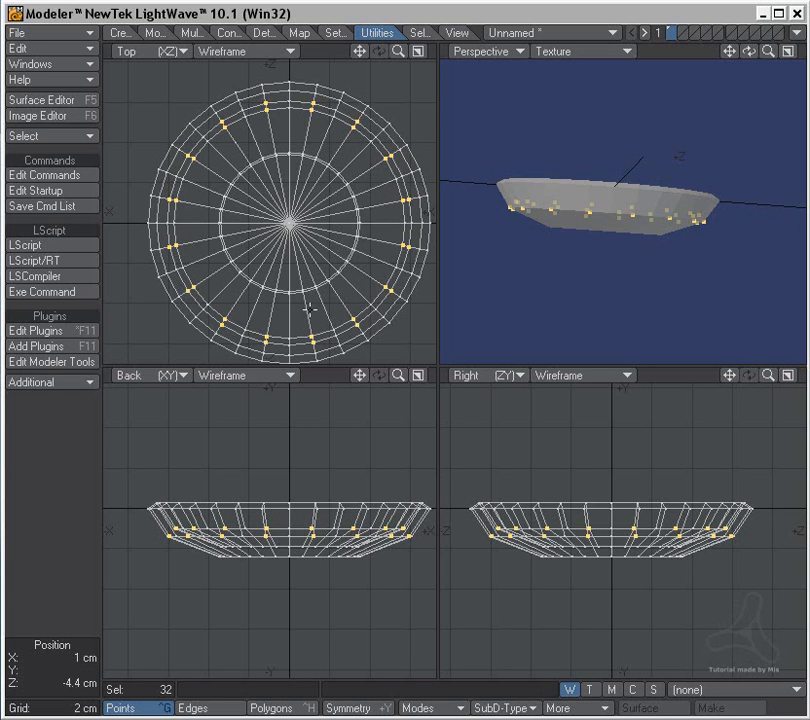
Lower the selected middle-ring points slightly, scale them inward to 88%, and clear the selection.
{"action": "key", "text": "h"}
{"action": "key", "text": "t"}
{"action": "key", "text": "."}
{"action": "left_click_drag", "start_coordinate": [289, 530], "coordinate": [289, 542]}
{"action": "key", "text": "h"}
{"action": "left_click_drag", "start_coordinate": [311, 233], "coordinate": [271, 228], "text": "ctrl+alt"}
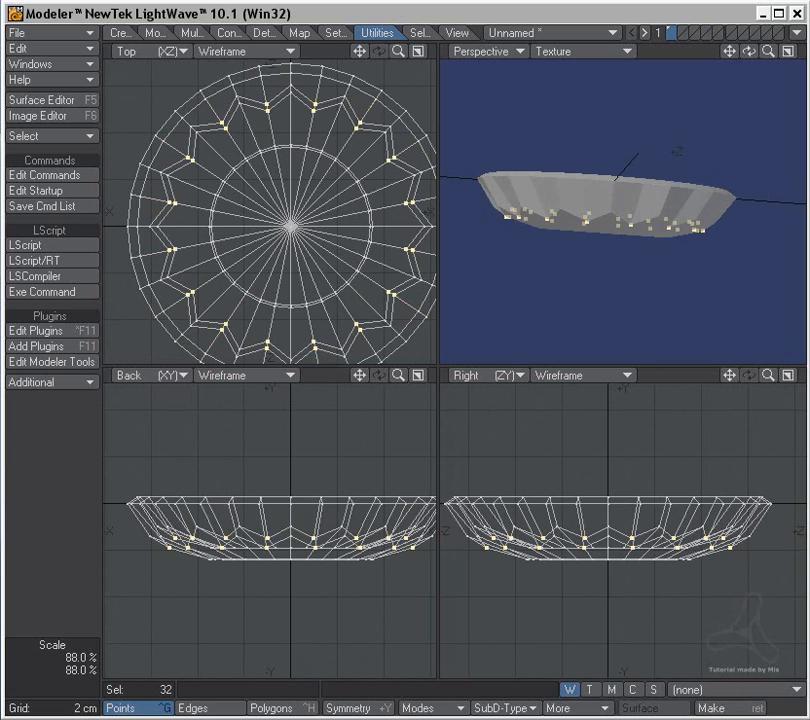
{"action": "left_click_drag", "start_coordinate": [611, 212], "coordinate": [564, 251], "text": "alt"}
{"action": "key", "text": "space"}
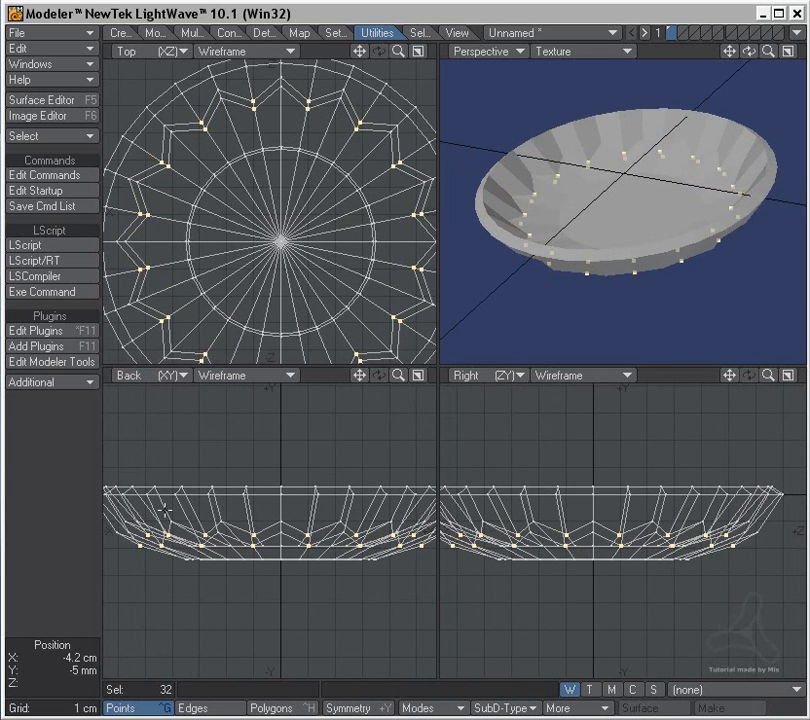
{"action": "left_click", "coordinate": [95, 537]}
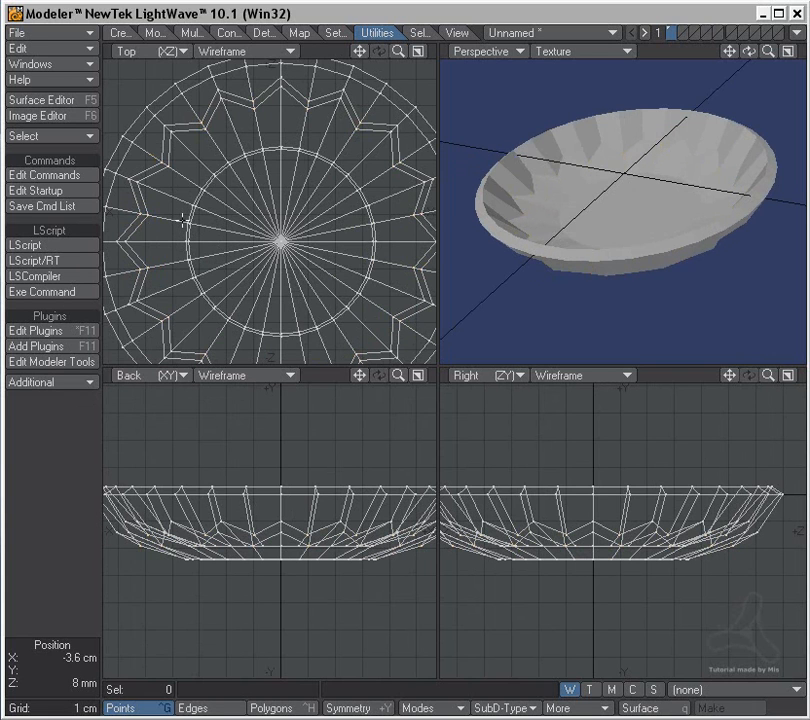
Scale the inner and outer points on every second radial line of the base ring inward into a star shape, and clear the selection.
{"action": "left_click", "coordinate": [192, 205]}
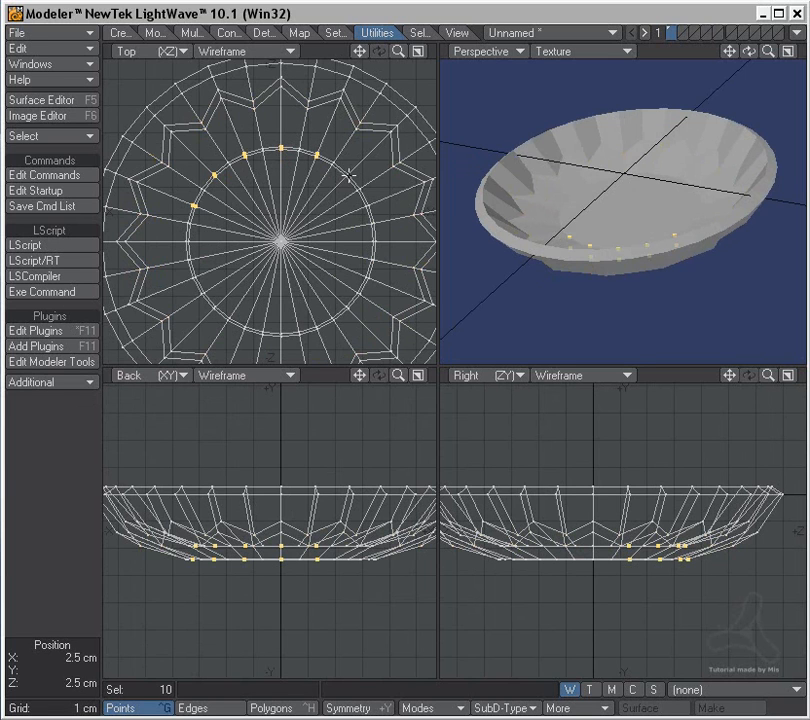
{"action": "mouse_move", "coordinate": [370, 211]}
{"action": "left_mouse_down"}
{"action": "mouse_move", "coordinate": [383, 231]}
{"action": "mouse_move", "coordinate": [372, 247]}
{"action": "left_mouse_up"}
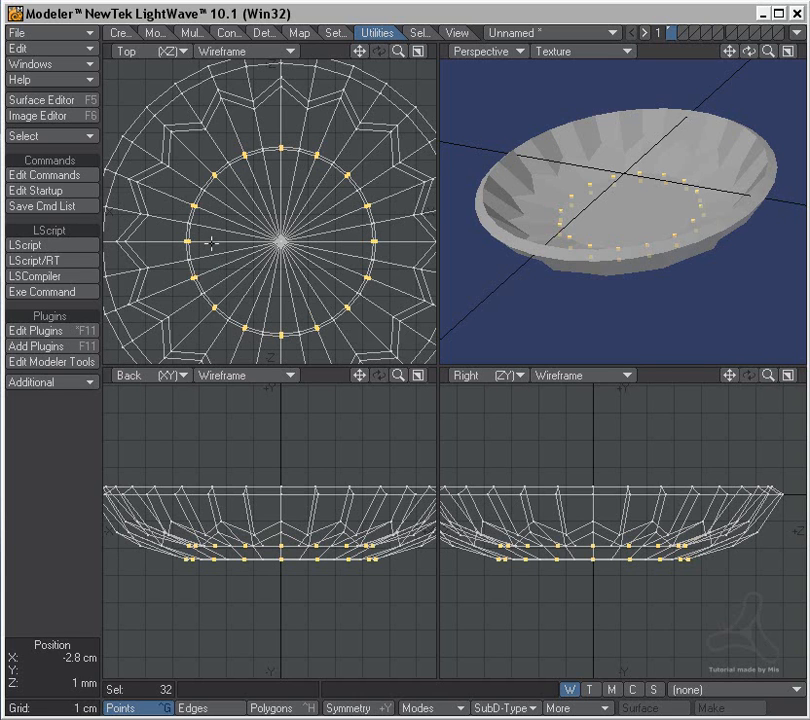
{"action": "key", "text": "h"}
{"action": "left_click_drag", "start_coordinate": [281, 241], "coordinate": [255, 241]}
{"action": "left_click", "coordinate": [100, 426]}
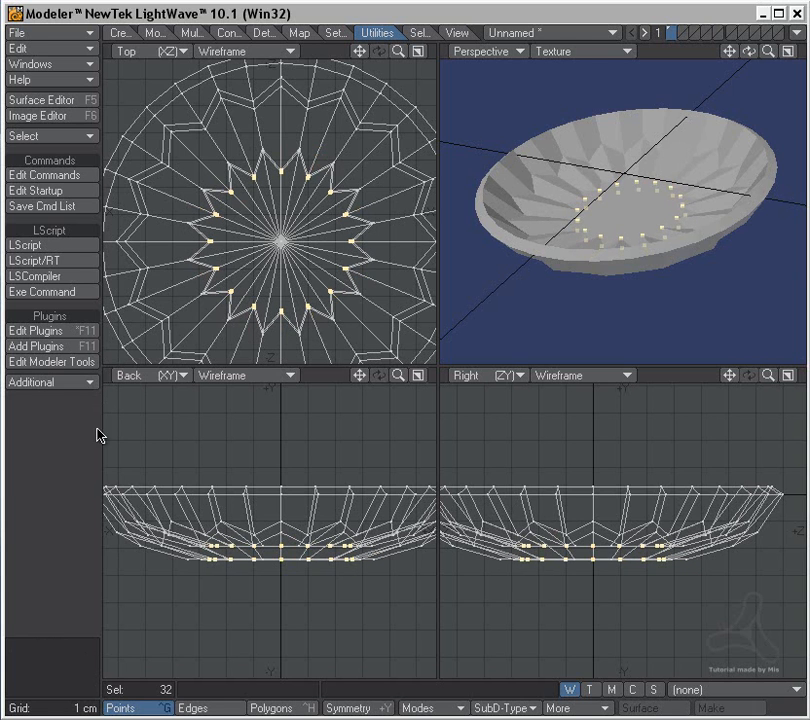
{"action": "left_click", "coordinate": [98, 448]}
Select all points of the star-shaped base ring without the centre points, scale them slightly outward from the dish's centre, and deselect them.
{"action": "left_click_drag", "start_coordinate": [649, 194], "coordinate": [560, 160], "text": "alt"}
{"action": "mouse_move", "coordinate": [560, 160]}
{"action": "left_mouse_down", "text": "alt"}
{"action": "mouse_move", "coordinate": [624, 205]}
{"action": "mouse_move", "coordinate": [562, 174]}
{"action": "left_mouse_up", "text": "alt"}
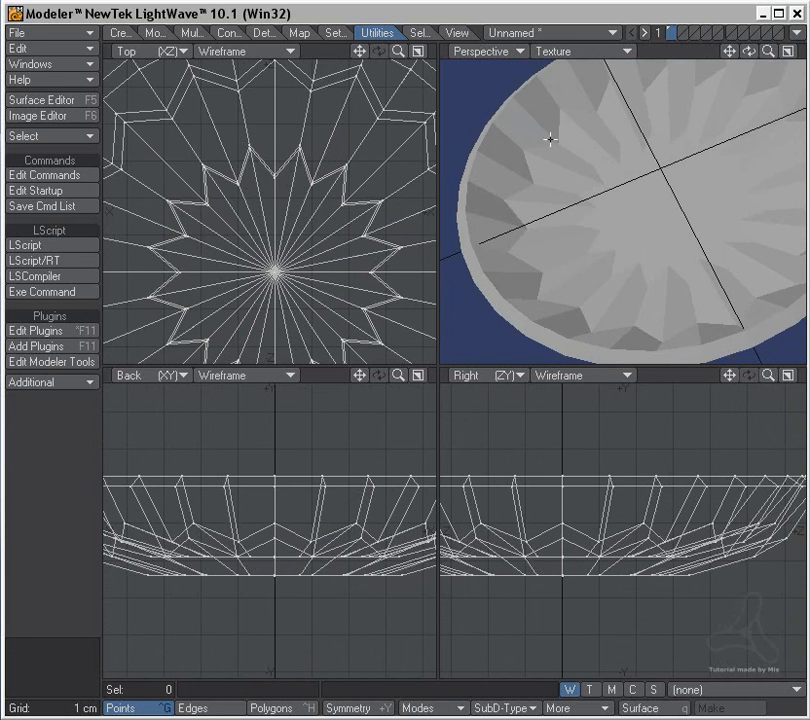
{"action": "left_click_drag", "start_coordinate": [622, 192], "coordinate": [595, 228], "text": "alt"}
{"action": "left_click_drag", "start_coordinate": [335, 254], "coordinate": [279, 289], "text": "ctrl+alt"}
{"action": "left_click_drag", "start_coordinate": [279, 289], "coordinate": [280, 245], "text": "alt"}
{"action": "right_click_drag", "start_coordinate": [201, 140], "coordinate": [197, 283]}
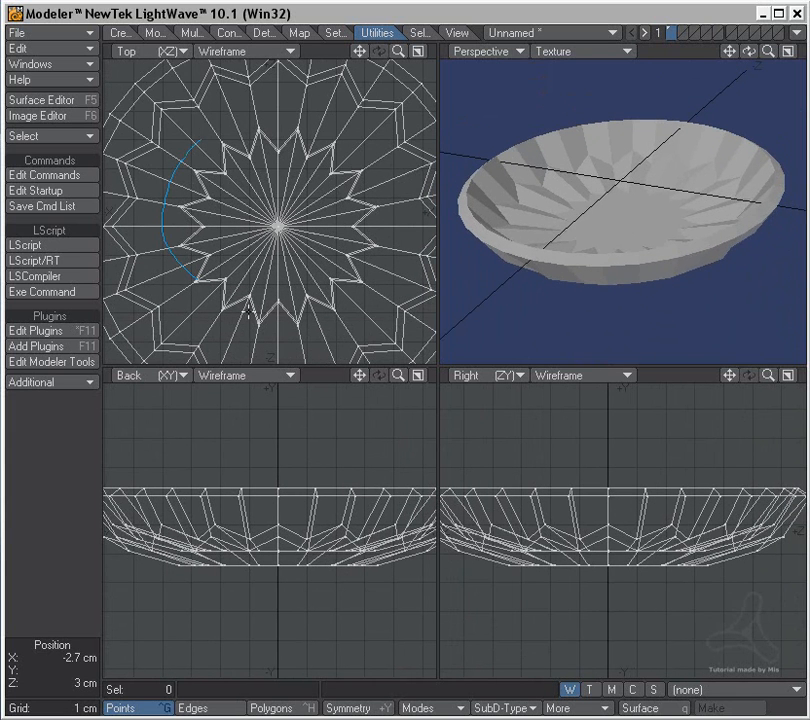
{"action": "right_click_drag", "start_coordinate": [302, 325], "coordinate": [233, 318]}
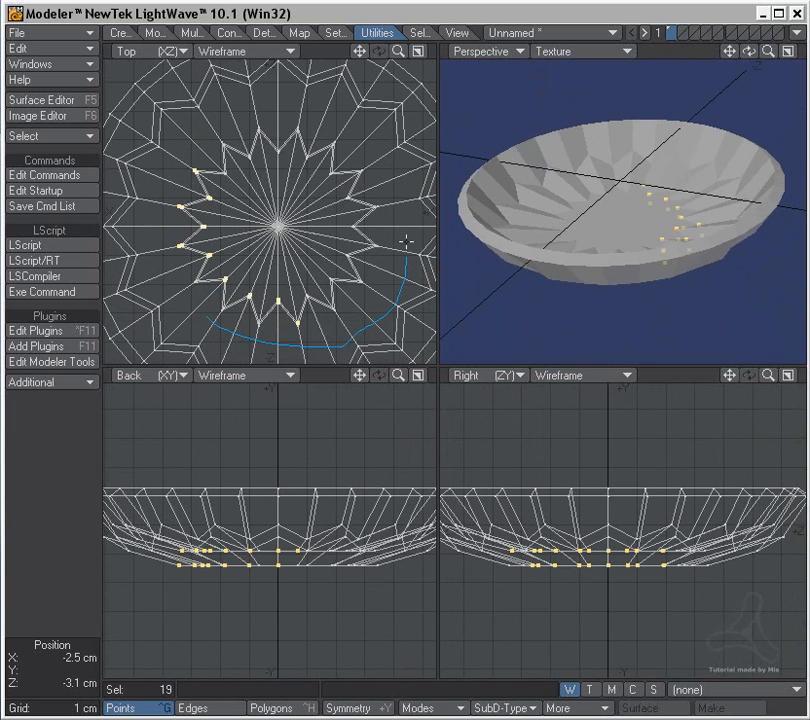
{"action": "right_click_drag", "start_coordinate": [172, 210], "coordinate": [242, 325]}
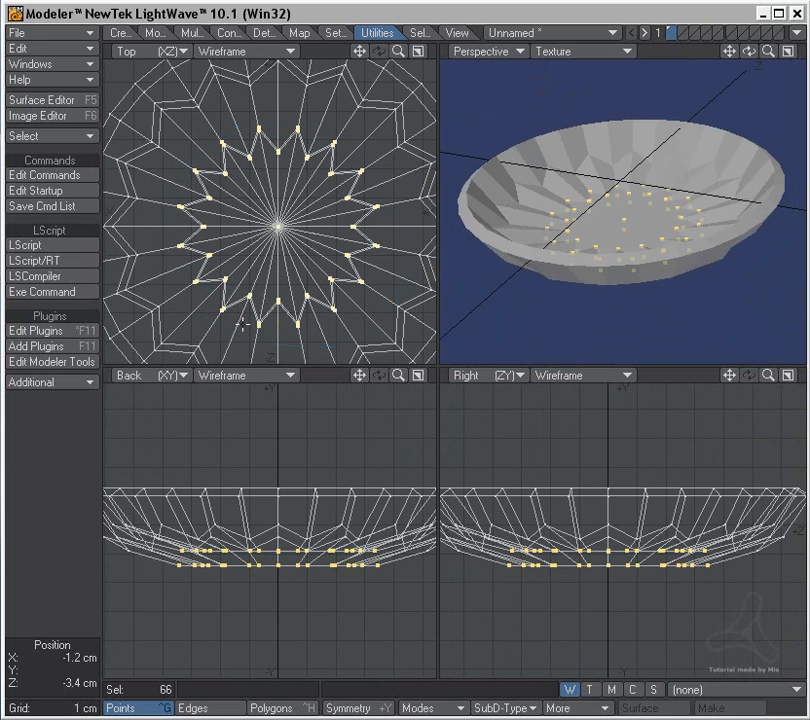
{"action": "key", "text": "h"}
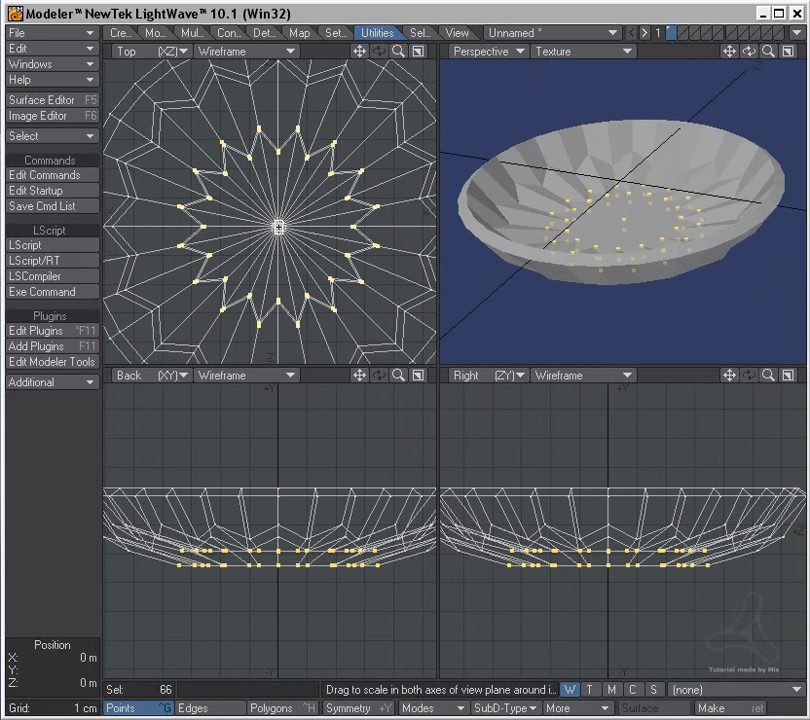
{"action": "key", "text": "space"}
{"action": "left_click", "coordinate": [278, 227]}
{"action": "key", "text": "h"}
{"action": "left_click_drag", "start_coordinate": [278, 227], "coordinate": [295, 210]}
{"action": "key", "text": "ctrl+z"}
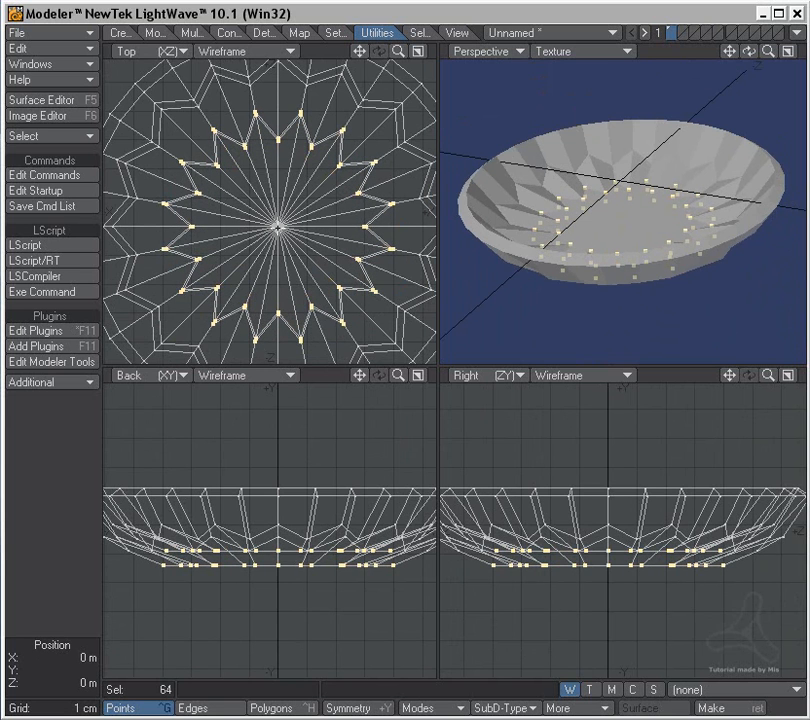
{"action": "key", "text": "space"}
{"action": "left_click", "coordinate": [74, 552]}
Select every second panel of polygons around the dish's upper wall, including its inner, outer and rim faces.
{"action": "left_click_drag", "start_coordinate": [553, 309], "coordinate": [625, 135], "text": "alt"}
{"action": "key", "text": "space"}
{"action": "key", "text": "space"}
{"action": "mouse_move", "coordinate": [282, 195]}
{"action": "left_mouse_down", "text": "alt"}
{"action": "mouse_move", "coordinate": [314, 238]}
{"action": "mouse_move", "coordinate": [320, 266]}
{"action": "left_mouse_up", "text": "alt"}
{"action": "left_click_drag", "start_coordinate": [222, 148], "coordinate": [213, 124]}
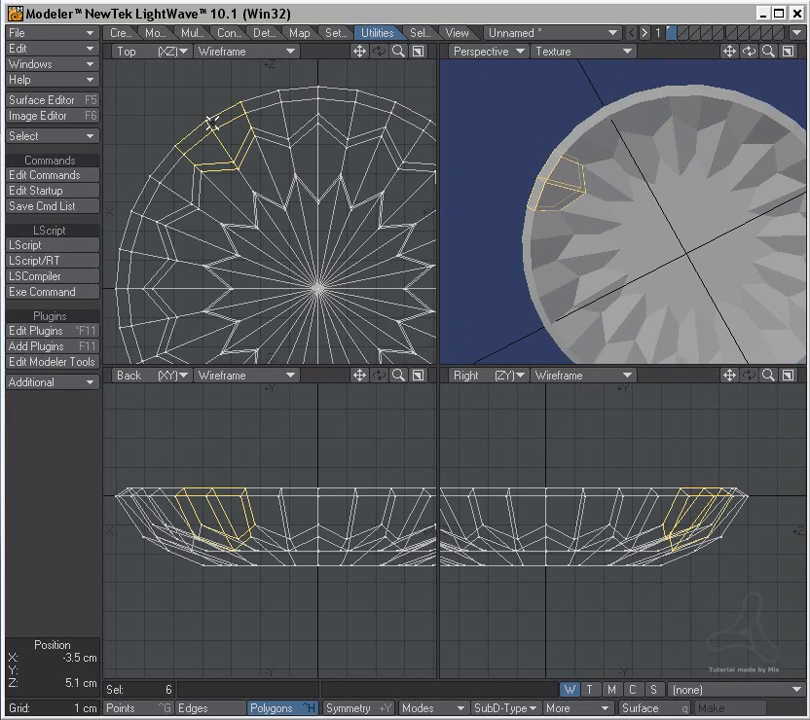
{"action": "mouse_move", "coordinate": [334, 105]}
{"action": "left_mouse_down"}
{"action": "mouse_move", "coordinate": [352, 92]}
{"action": "mouse_move", "coordinate": [307, 172]}
{"action": "mouse_move", "coordinate": [390, 159]}
{"action": "mouse_move", "coordinate": [390, 166]}
{"action": "left_mouse_up"}
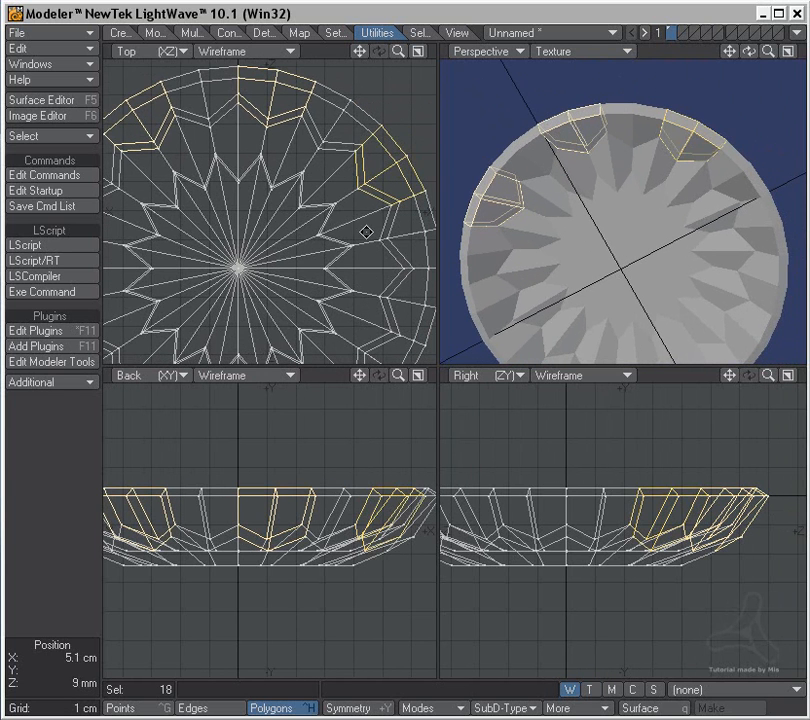
{"action": "left_click_drag", "start_coordinate": [384, 242], "coordinate": [346, 182], "text": "alt"}
{"action": "mouse_move", "coordinate": [399, 232]}
{"action": "left_mouse_down"}
{"action": "mouse_move", "coordinate": [381, 251]}
{"action": "mouse_move", "coordinate": [373, 237]}
{"action": "mouse_move", "coordinate": [388, 169]}
{"action": "left_mouse_up"}
{"action": "mouse_move", "coordinate": [342, 288]}
{"action": "left_mouse_down"}
{"action": "mouse_move", "coordinate": [317, 300]}
{"action": "mouse_move", "coordinate": [372, 280]}
{"action": "mouse_move", "coordinate": [231, 286]}
{"action": "mouse_move", "coordinate": [181, 222]}
{"action": "mouse_move", "coordinate": [205, 281]}
{"action": "mouse_move", "coordinate": [159, 168]}
{"action": "mouse_move", "coordinate": [280, 266]}
{"action": "mouse_move", "coordinate": [202, 254]}
{"action": "mouse_move", "coordinate": [185, 222]}
{"action": "left_mouse_up"}
{"action": "left_click_drag", "start_coordinate": [560, 244], "coordinate": [588, 255], "text": "alt"}
{"action": "scroll", "coordinate": [303, 237], "scroll_direction": "down", "scroll_amount": 1}
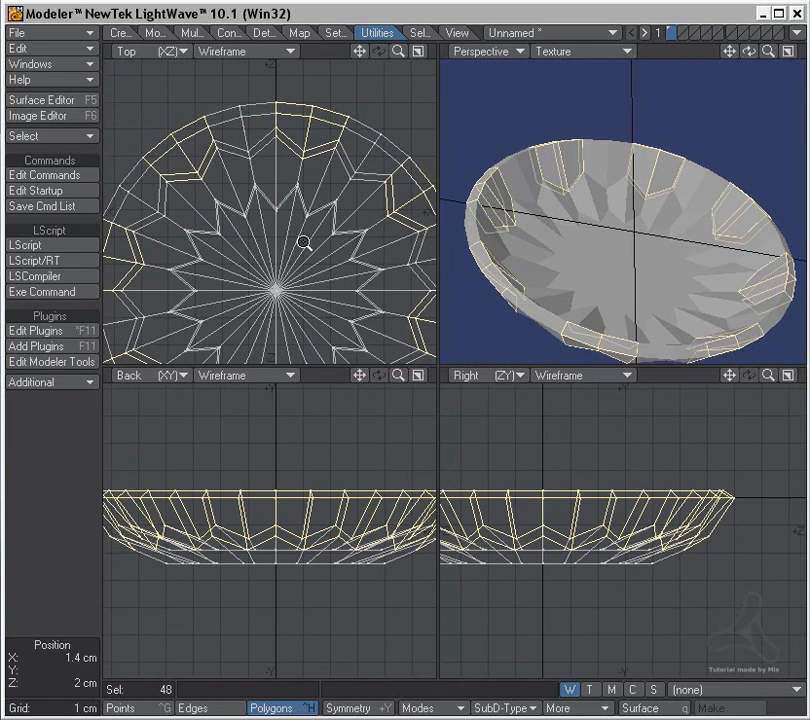
{"action": "scroll", "coordinate": [303, 237], "scroll_direction": "up", "scroll_amount": 2}
Multishift the selected wall panels with a 3 mm inset and a -1 mm shift, and clear the selection.
{"action": "left_click", "coordinate": [197, 32]}
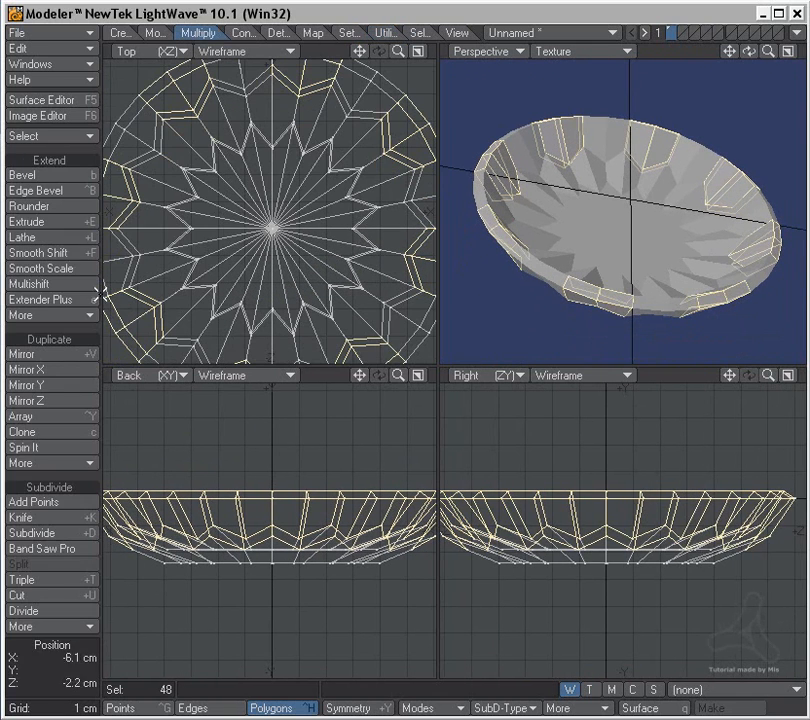
{"action": "left_click", "coordinate": [78, 285]}
{"action": "scroll", "coordinate": [362, 327], "scroll_direction": "up", "scroll_amount": 1}
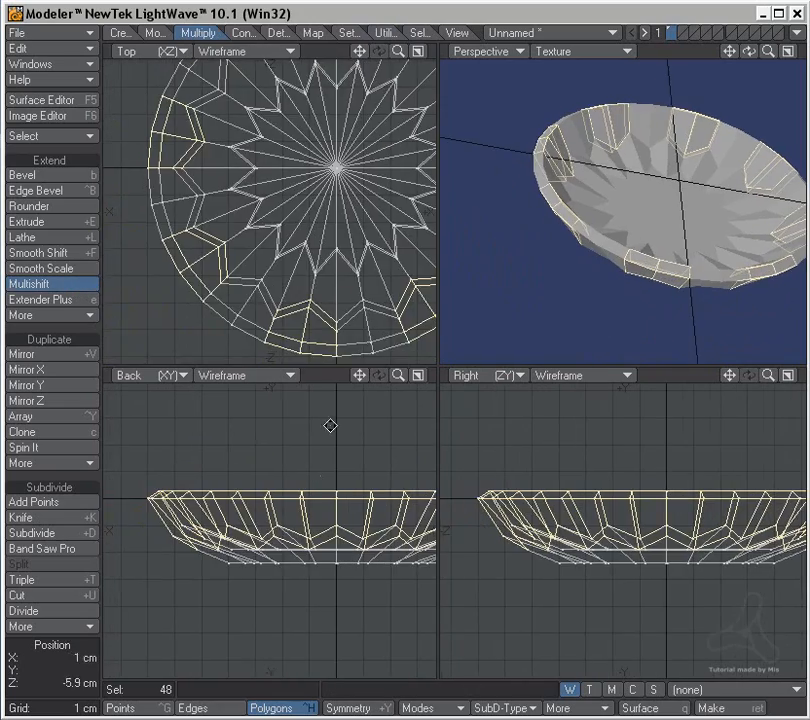
{"action": "scroll", "coordinate": [262, 497], "scroll_direction": "up", "scroll_amount": 3}
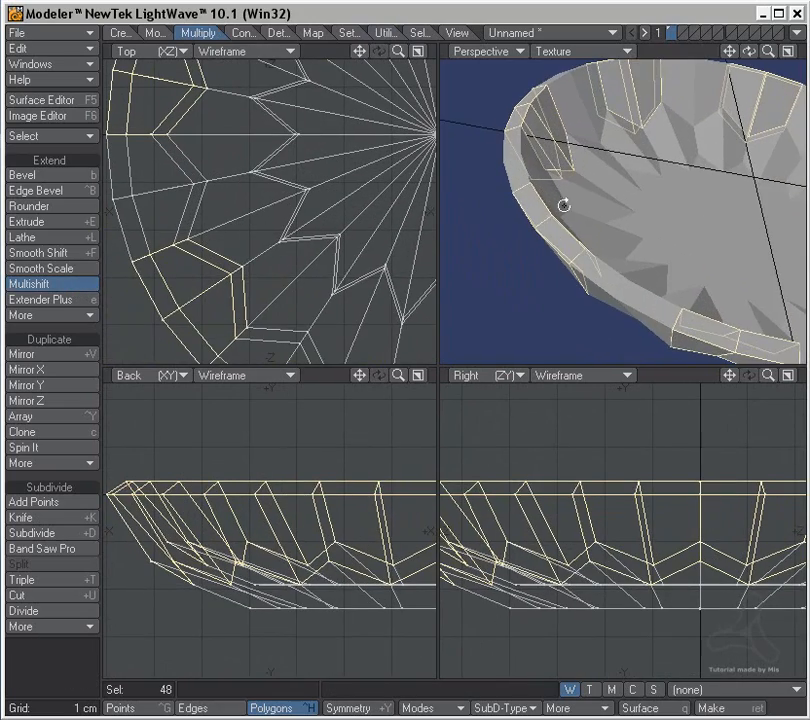
{"action": "scroll", "coordinate": [562, 205], "scroll_direction": "up", "scroll_amount": 4}
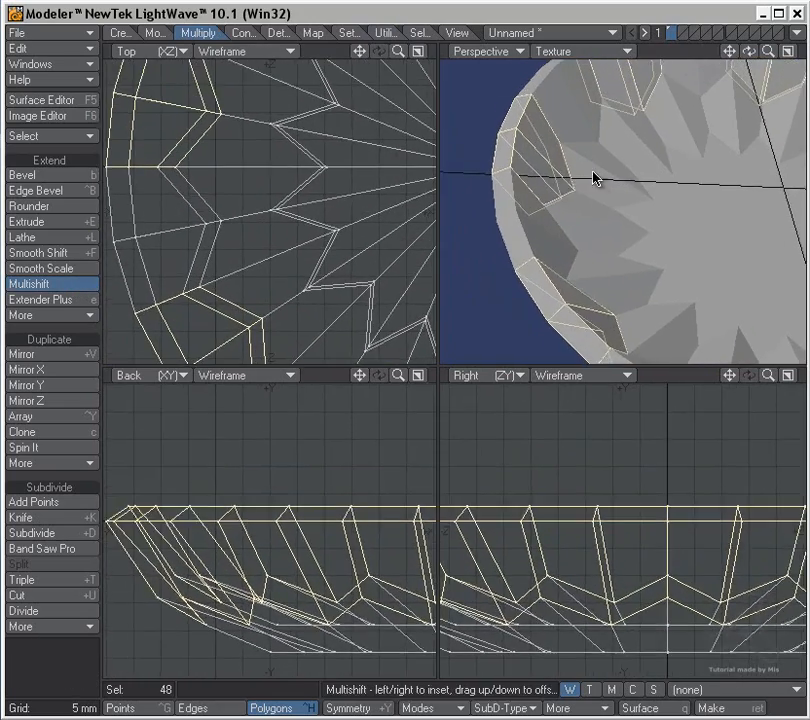
{"action": "key", "text": "n"}
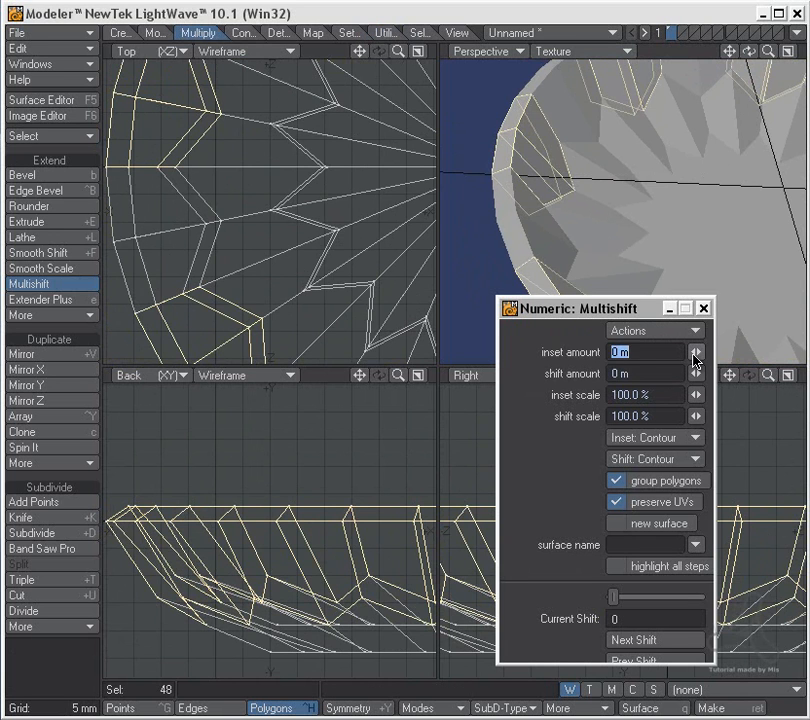
{"action": "mouse_move", "coordinate": [694, 356]}
{"action": "left_mouse_down"}
{"action": "mouse_move", "coordinate": [684, 356]}
{"action": "mouse_move", "coordinate": [709, 356]}
{"action": "left_mouse_up"}
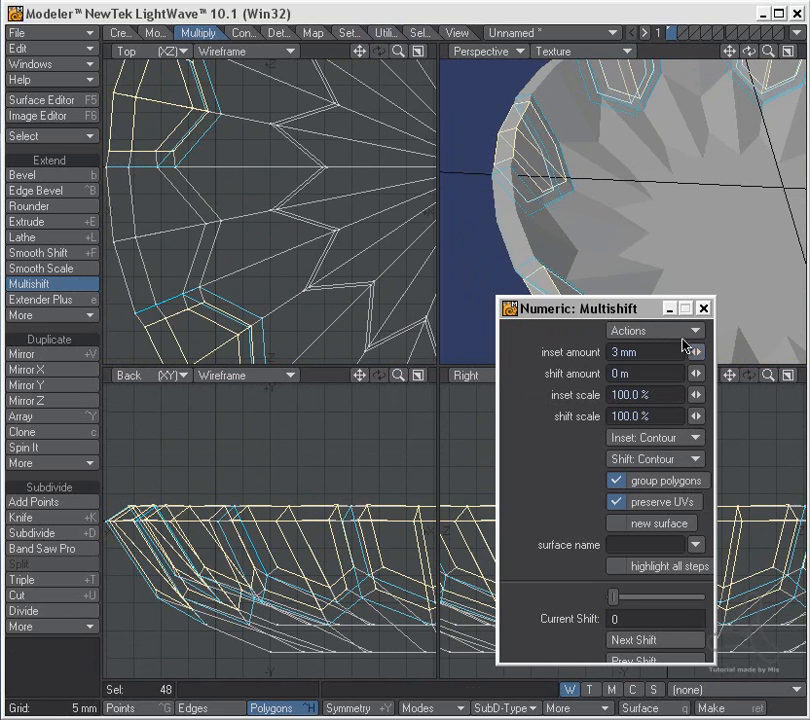
{"action": "left_click_drag", "start_coordinate": [508, 168], "coordinate": [561, 229], "text": "alt"}
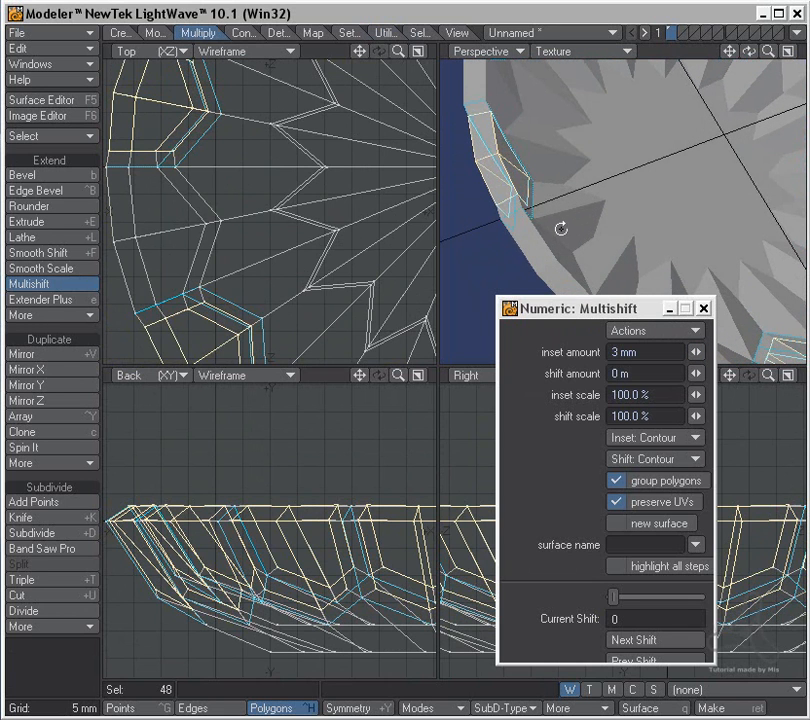
{"action": "left_click_drag", "start_coordinate": [695, 373], "coordinate": [690, 373]}
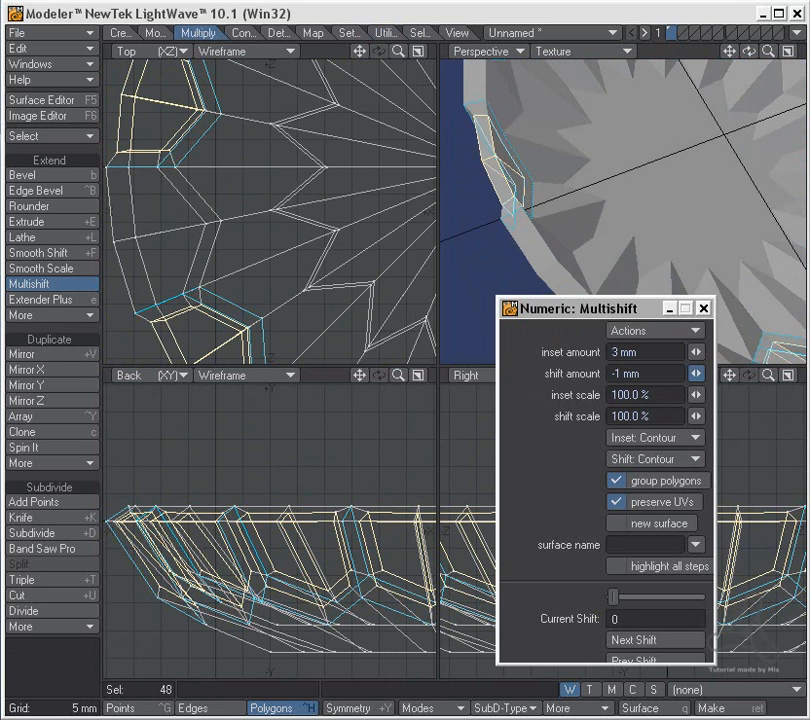
{"action": "left_click_drag", "start_coordinate": [521, 206], "coordinate": [576, 212], "text": "alt"}
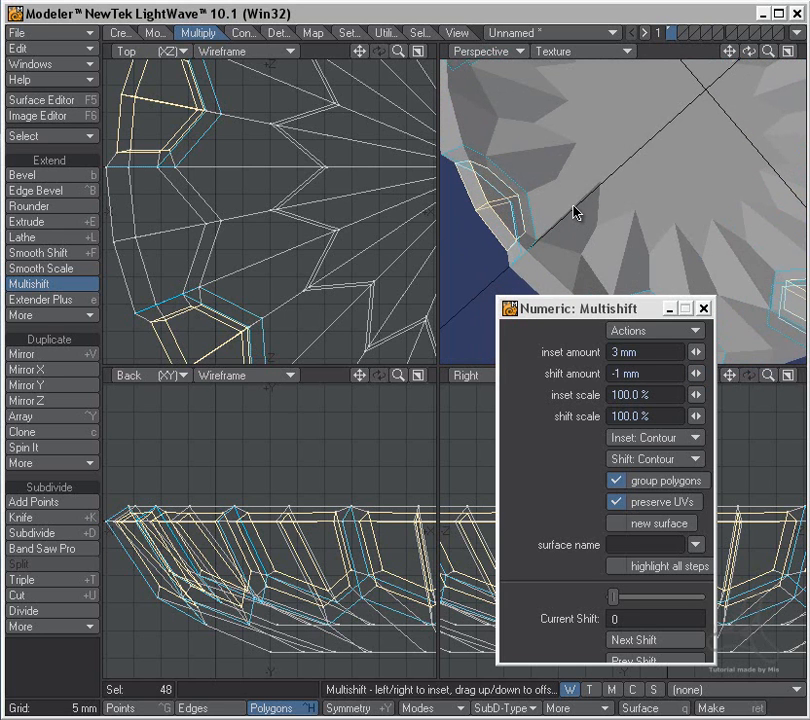
{"action": "key", "text": "space"}
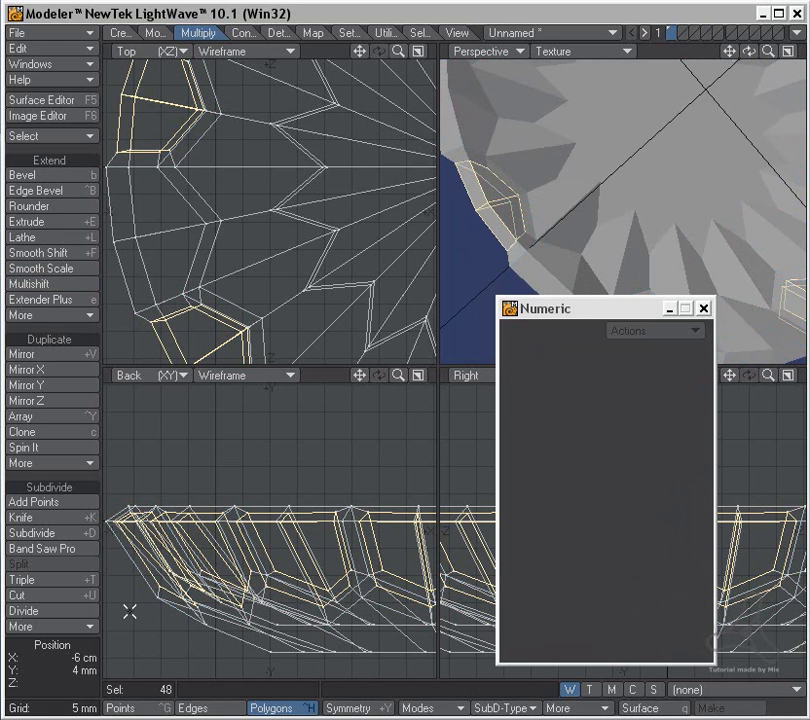
{"action": "left_click", "coordinate": [58, 666]}
Select the remaining alternate polygon panels around the upper wall, between the ones already inset.
{"action": "key", "text": "a"}
{"action": "left_click_drag", "start_coordinate": [244, 231], "coordinate": [257, 237], "text": "ctrl+alt"}
{"action": "key", "text": "a"}
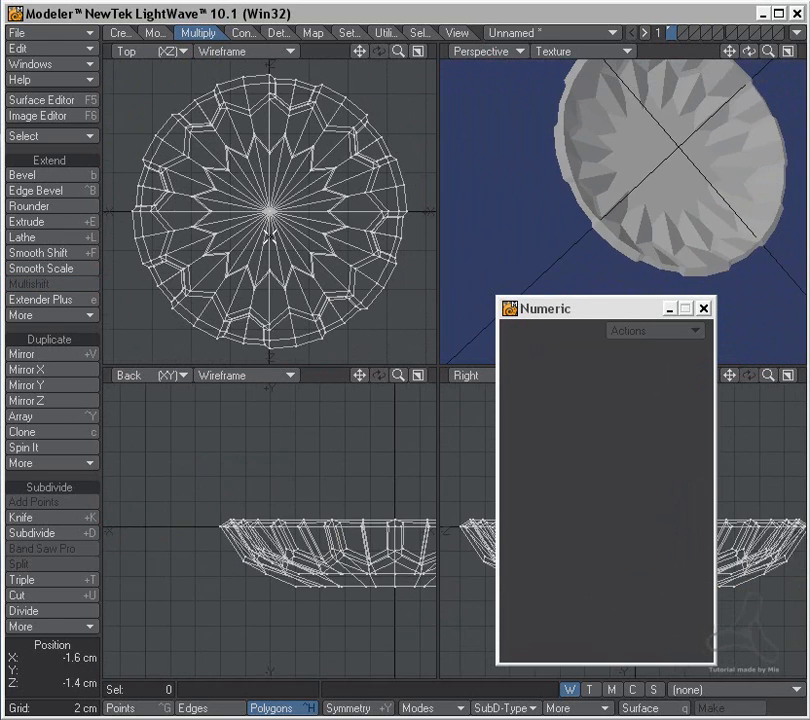
{"action": "left_click_drag", "start_coordinate": [134, 229], "coordinate": [146, 229]}
{"action": "mouse_move", "coordinate": [190, 310]}
{"action": "left_mouse_down"}
{"action": "mouse_move", "coordinate": [262, 352]}
{"action": "mouse_move", "coordinate": [374, 289]}
{"action": "mouse_move", "coordinate": [383, 295]}
{"action": "mouse_move", "coordinate": [408, 185]}
{"action": "mouse_move", "coordinate": [335, 105]}
{"action": "mouse_move", "coordinate": [336, 113]}
{"action": "left_mouse_up"}
{"action": "left_click_drag", "start_coordinate": [259, 88], "coordinate": [244, 72]}
{"action": "left_click_drag", "start_coordinate": [170, 147], "coordinate": [143, 133]}
{"action": "left_click_drag", "start_coordinate": [232, 206], "coordinate": [267, 211], "text": "ctrl+alt"}
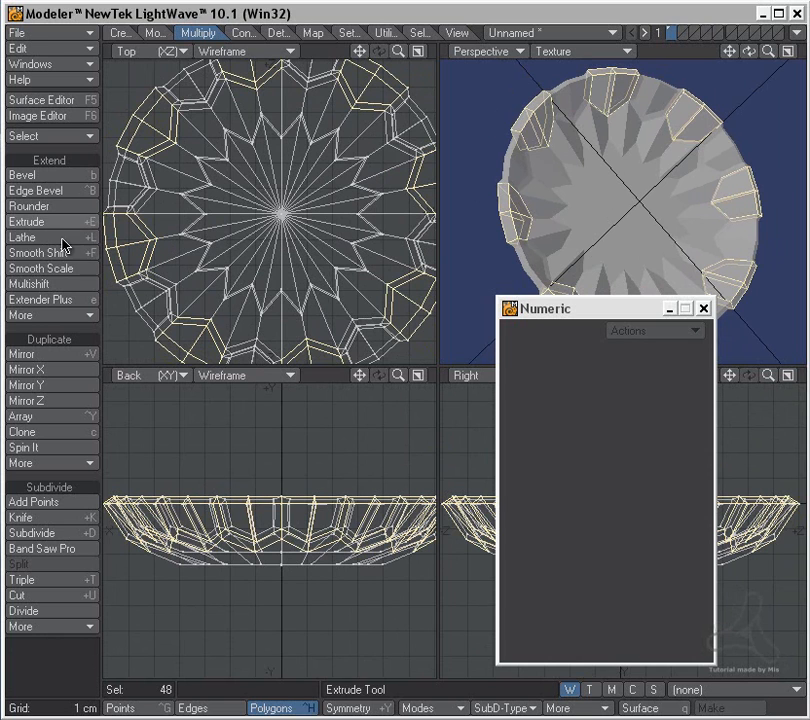
Multishift the remaining wall panels with a 3 mm inset and a -1 mm shift, and drop the selection.
{"action": "left_click", "coordinate": [57, 286]}
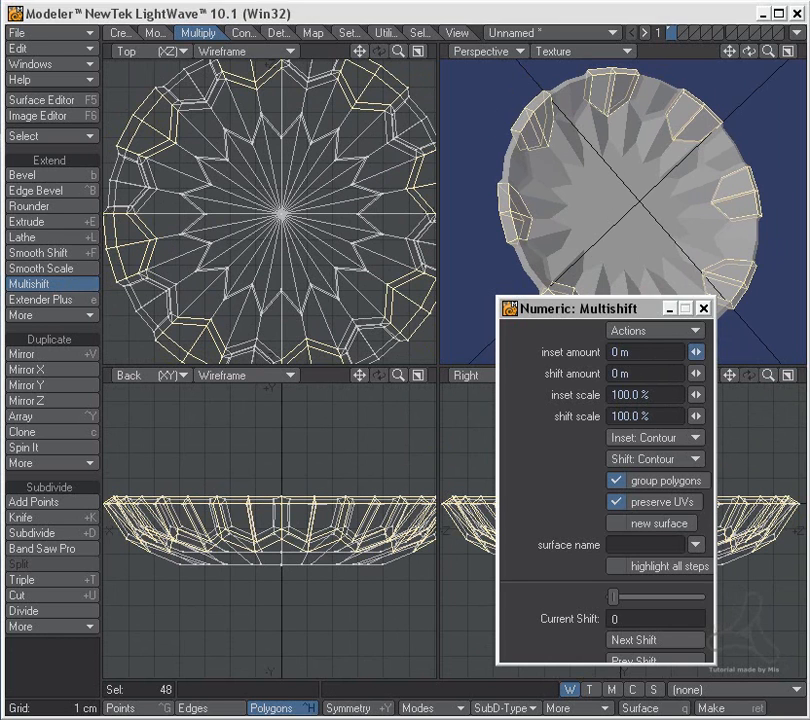
{"action": "mouse_move", "coordinate": [696, 352]}
{"action": "left_mouse_down"}
{"action": "mouse_move", "coordinate": [703, 352]}
{"action": "mouse_move", "coordinate": [694, 373]}
{"action": "left_mouse_up"}
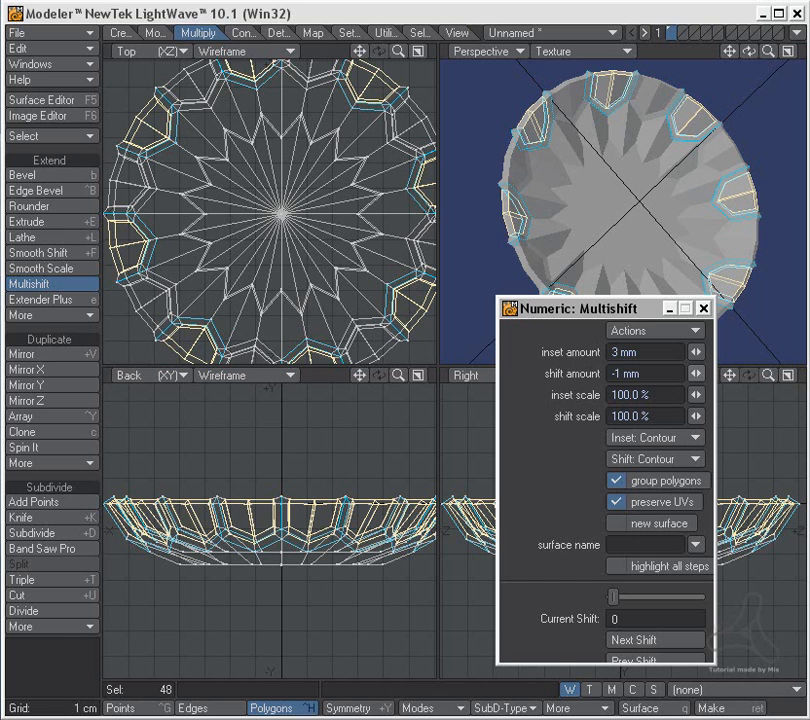
{"action": "key", "text": "space"}
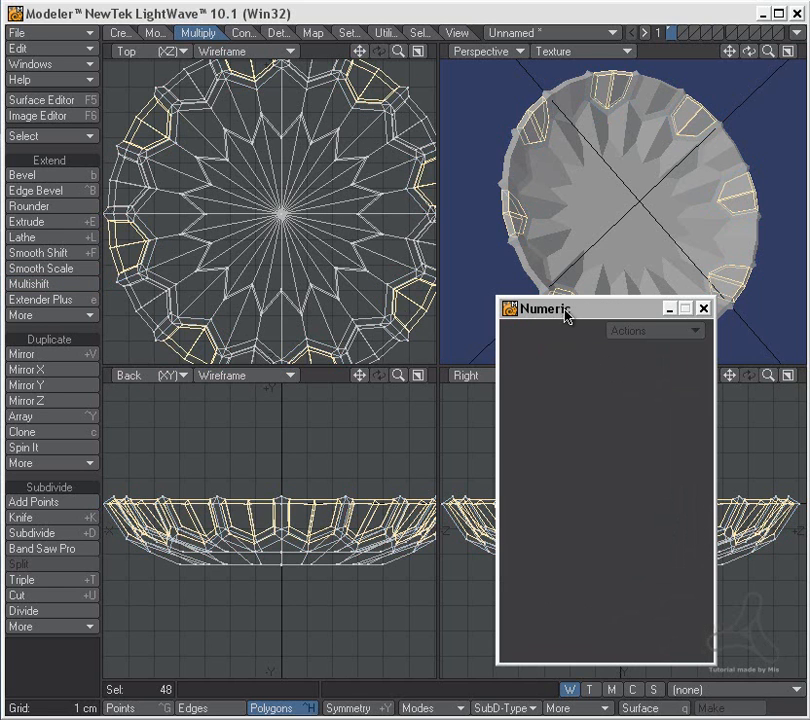
{"action": "left_click", "coordinate": [67, 645]}
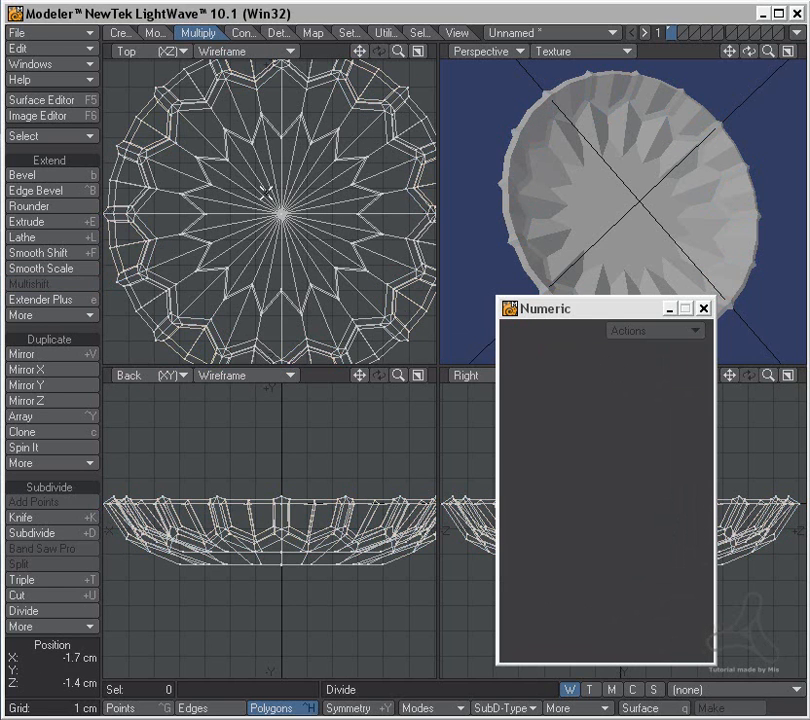
Select the inner and outer polygons of every second pointed facet around the lower band, between the wall panels and the base star.
{"action": "left_click_drag", "start_coordinate": [181, 172], "coordinate": [178, 177]}
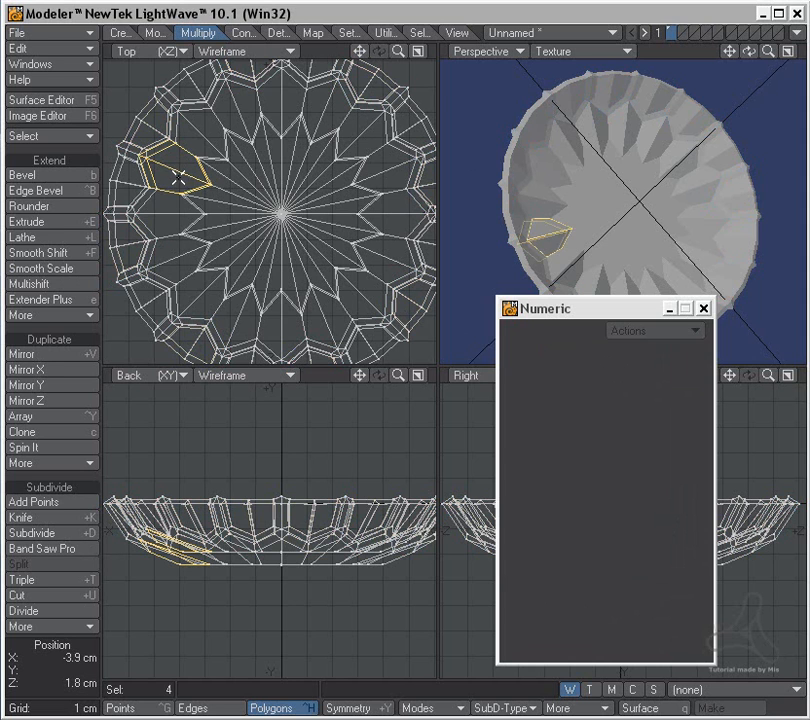
{"action": "left_click_drag", "start_coordinate": [237, 118], "coordinate": [244, 112]}
{"action": "left_click_drag", "start_coordinate": [331, 105], "coordinate": [322, 101]}
{"action": "left_click_drag", "start_coordinate": [378, 162], "coordinate": [388, 172]}
{"action": "left_click_drag", "start_coordinate": [390, 243], "coordinate": [383, 262]}
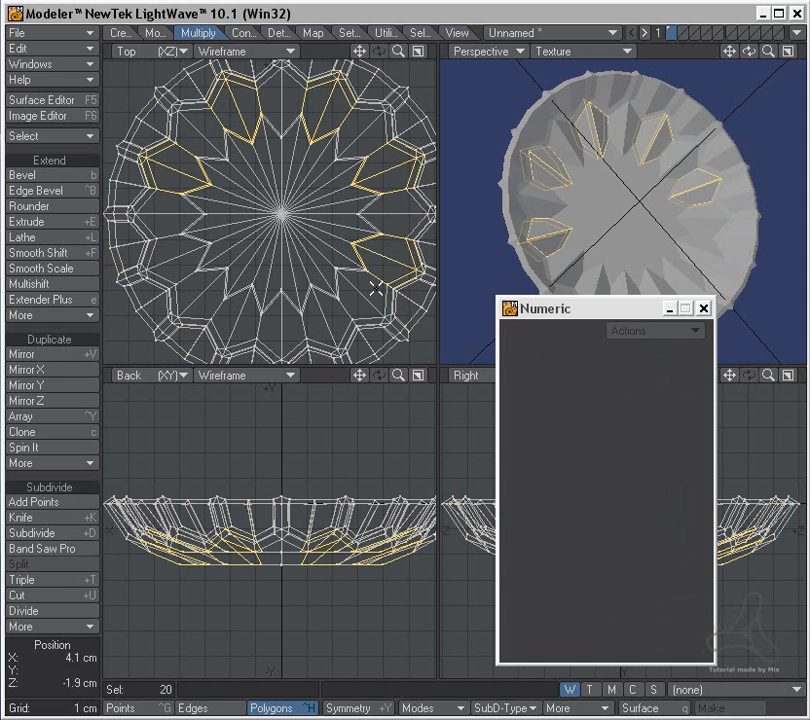
{"action": "left_click_drag", "start_coordinate": [330, 316], "coordinate": [316, 322]}
{"action": "left_click_drag", "start_coordinate": [243, 320], "coordinate": [233, 317]}
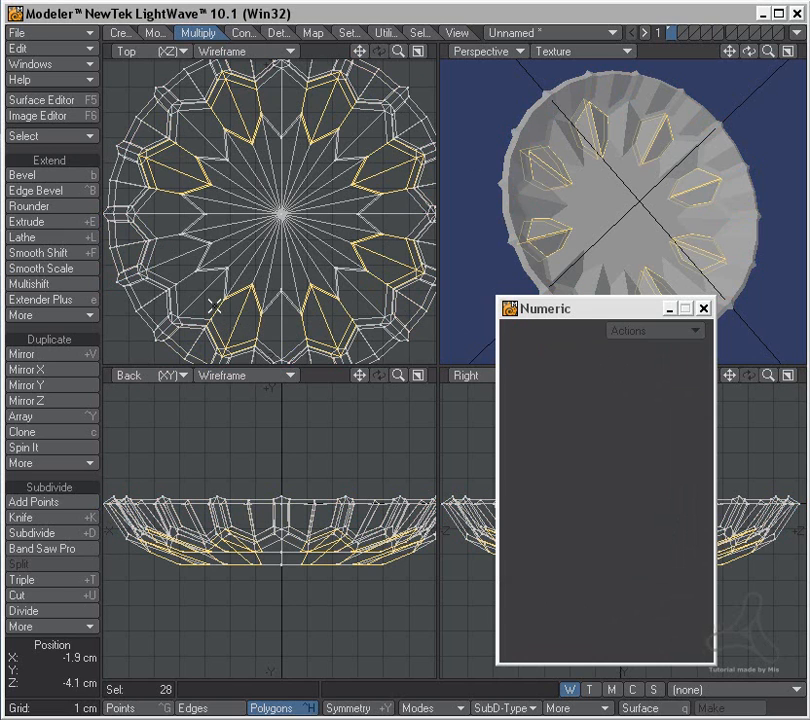
{"action": "left_click_drag", "start_coordinate": [200, 554], "coordinate": [315, 536], "text": "ctrl+alt"}
{"action": "left_click_drag", "start_coordinate": [212, 273], "coordinate": [246, 229], "text": "alt"}
{"action": "left_click_drag", "start_coordinate": [604, 163], "coordinate": [627, 181], "text": "alt"}
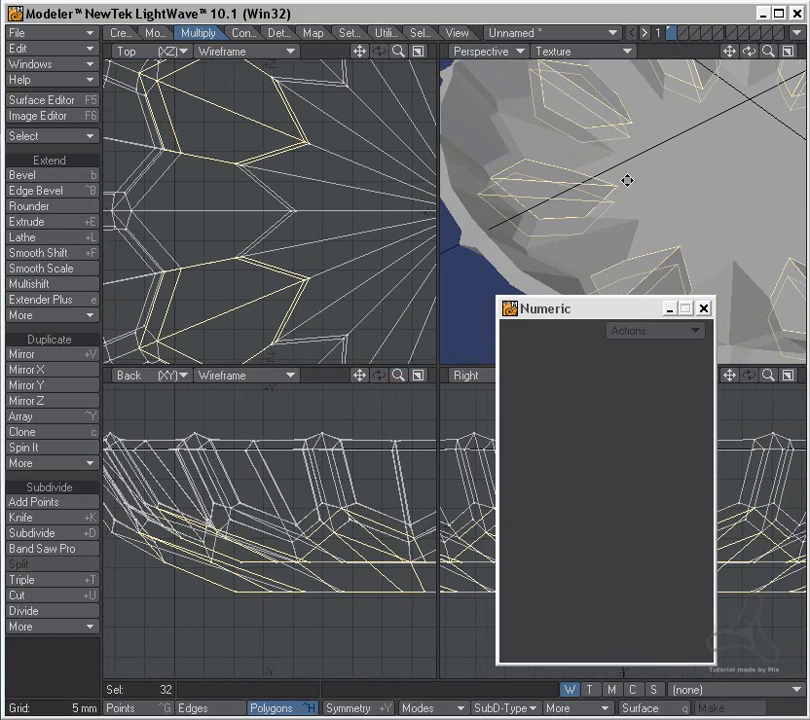
Start a Multishift on the selected lower-band facets with a 3 mm inset and a -1 mm shift.
{"action": "left_click", "coordinate": [50, 284]}
{"action": "left_click_drag", "start_coordinate": [696, 352], "coordinate": [700, 352]}
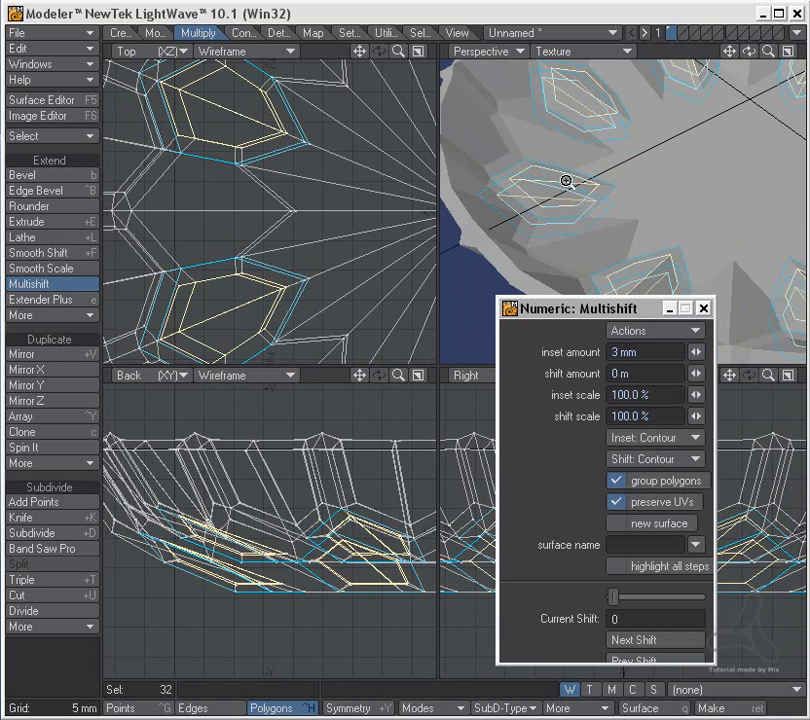
{"action": "left_click_drag", "start_coordinate": [590, 204], "coordinate": [626, 203], "text": "ctrl+alt"}
{"action": "left_click_drag", "start_coordinate": [589, 236], "coordinate": [565, 205], "text": "alt"}
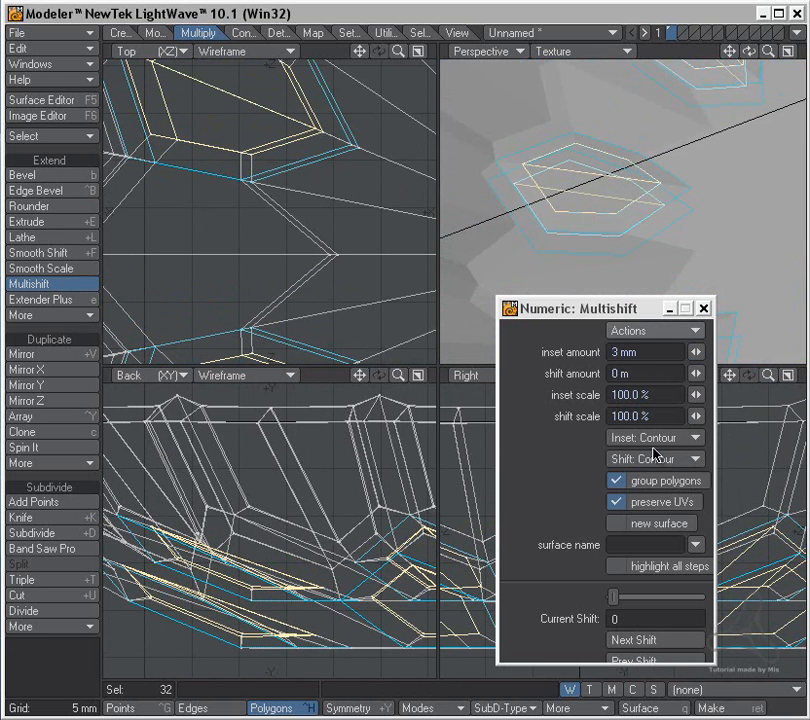
{"action": "left_click_drag", "start_coordinate": [695, 373], "coordinate": [689, 373]}
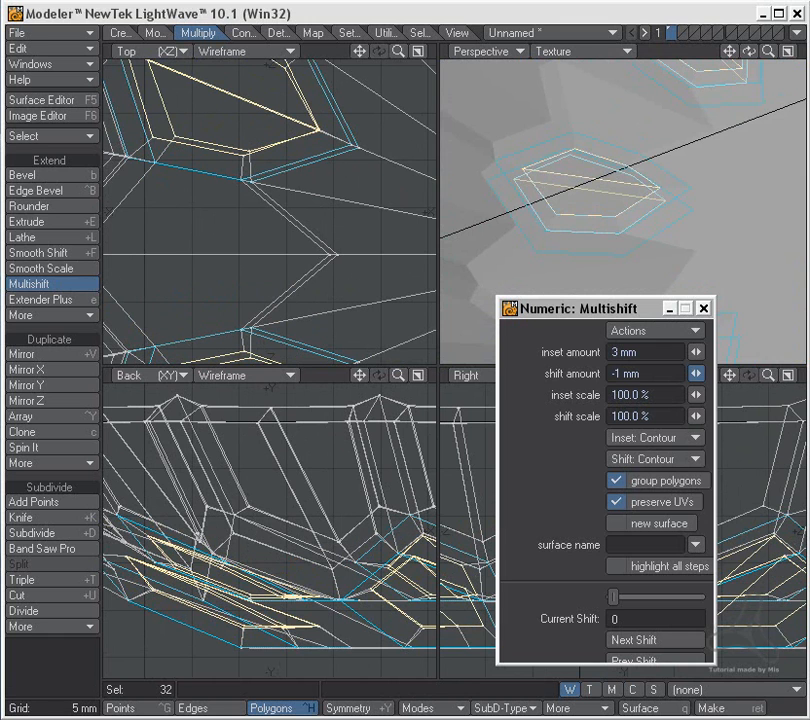
{"action": "left_click_drag", "start_coordinate": [640, 230], "coordinate": [624, 197], "text": "alt"}
{"action": "left_click_drag", "start_coordinate": [292, 515], "coordinate": [342, 492], "text": "alt+shift"}
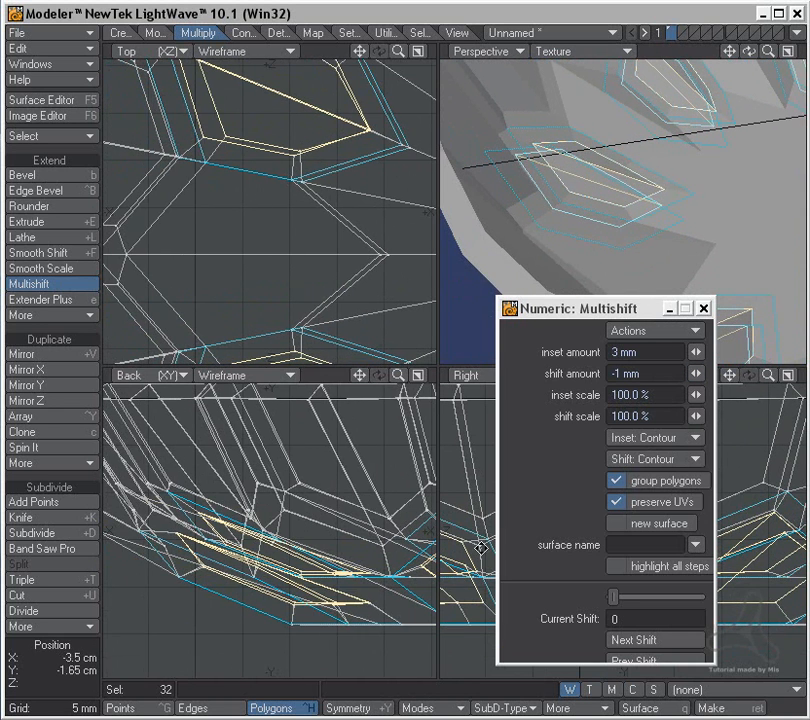
Set the Multishift inset to 2 mm and the shift to -1.5 mm, apply it, and clear the facet selection.
{"action": "mouse_move", "coordinate": [695, 373]}
{"action": "left_mouse_down"}
{"action": "mouse_move", "coordinate": [688, 373]}
{"action": "mouse_move", "coordinate": [705, 373]}
{"action": "mouse_move", "coordinate": [690, 352]}
{"action": "left_mouse_up"}
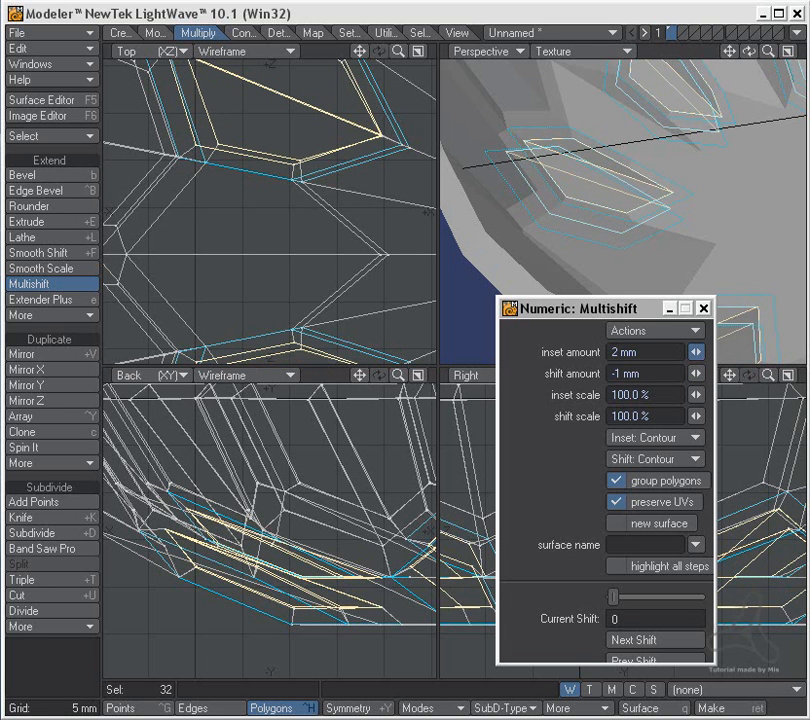
{"action": "left_click_drag", "start_coordinate": [672, 255], "coordinate": [652, 200], "text": "alt"}
{"action": "left_click_drag", "start_coordinate": [601, 146], "coordinate": [665, 204], "text": "alt"}
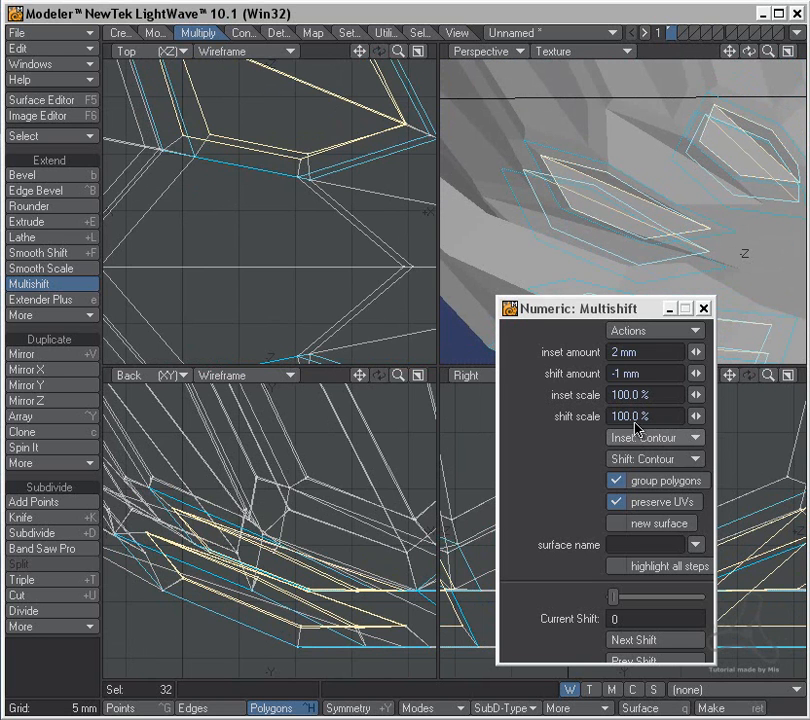
{"action": "left_click", "coordinate": [622, 373]}
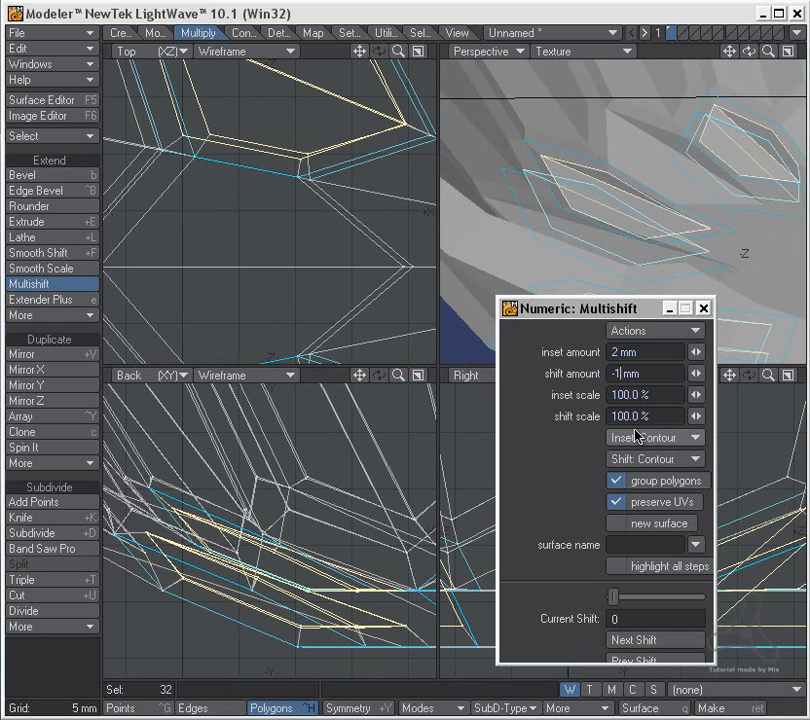
{"action": "key", "text": "Tab"}
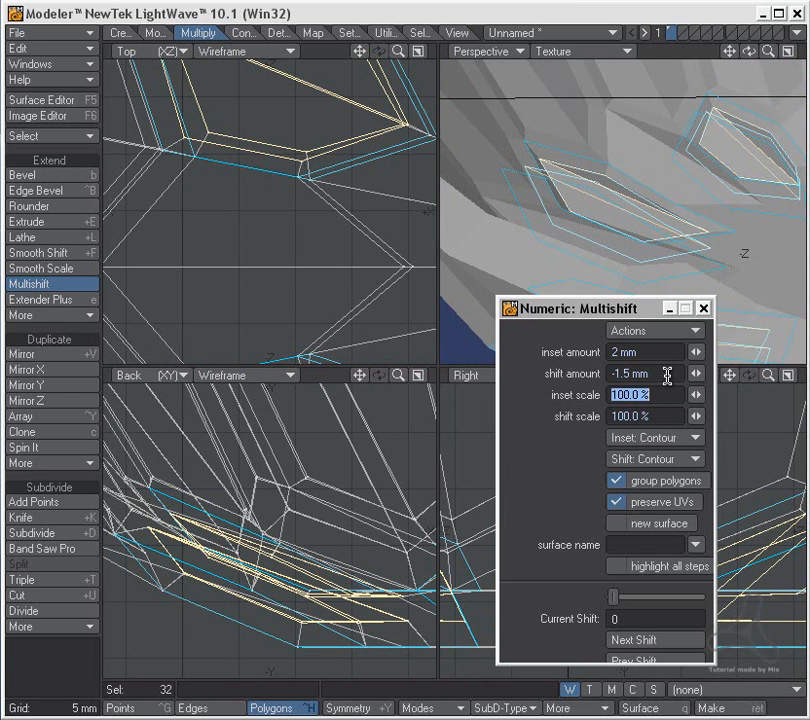
{"action": "key", "text": "Tab"}
{"action": "key", "text": "Tab"}
{"action": "key", "text": "space"}
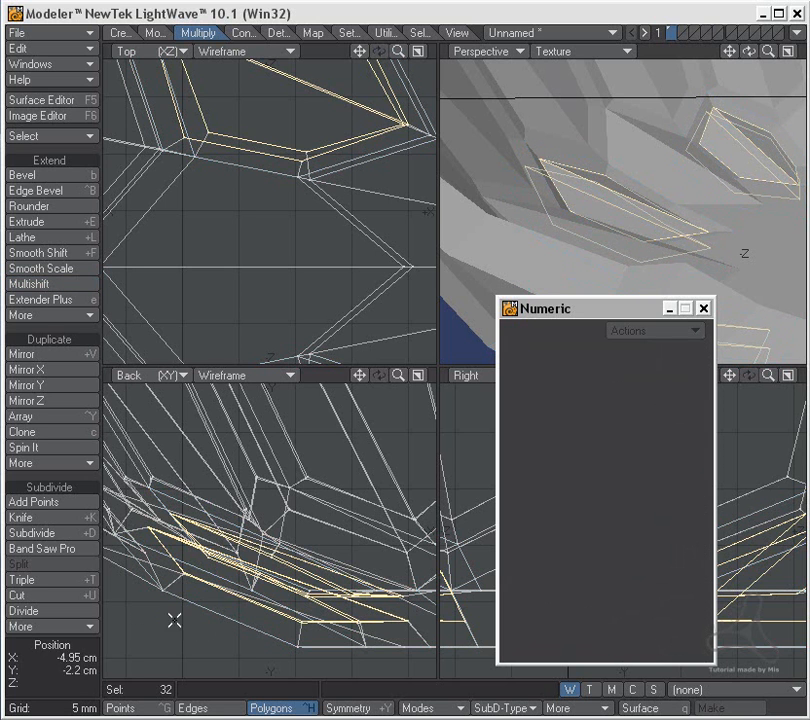
{"action": "left_click", "coordinate": [85, 662]}
Select the inner and outer polygons of the remaining alternate pointed facets around the lower band.
{"action": "left_click_drag", "start_coordinate": [295, 260], "coordinate": [188, 231], "text": "ctrl+alt"}
{"action": "key", "text": "a"}
{"action": "left_click", "coordinate": [181, 228]}
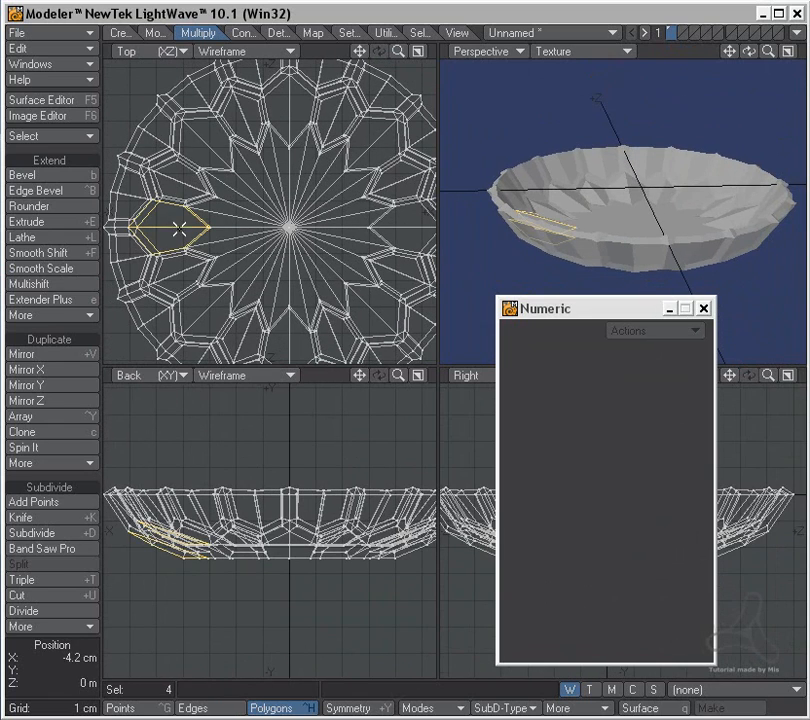
{"action": "left_click", "coordinate": [213, 139]}
{"action": "left_click", "coordinate": [284, 110]}
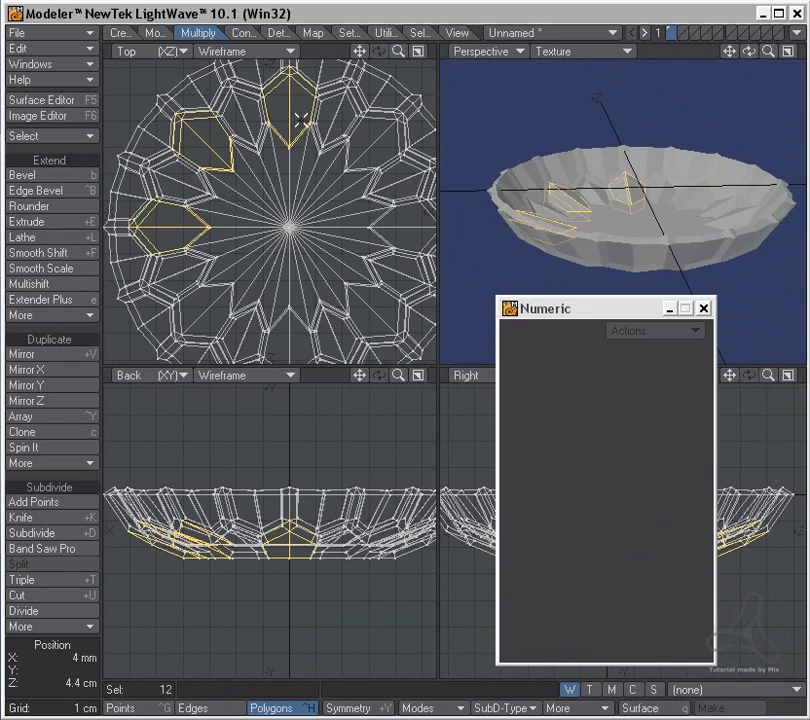
{"action": "left_click", "coordinate": [380, 139]}
{"action": "left_click", "coordinate": [406, 232]}
{"action": "left_click", "coordinate": [378, 308]}
{"action": "left_click", "coordinate": [288, 343]}
{"action": "left_click", "coordinate": [288, 343]}
{"action": "left_click", "coordinate": [204, 318]}
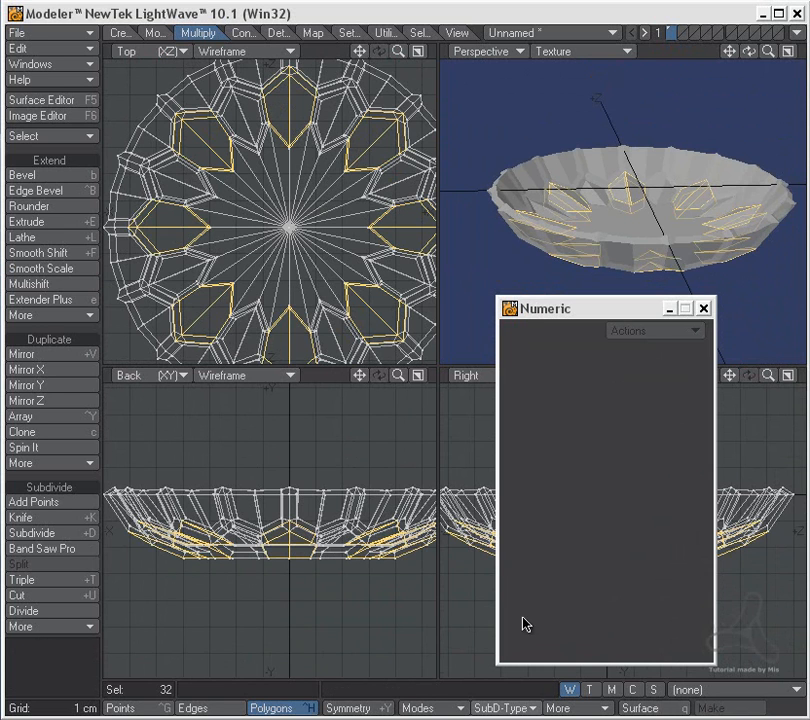
Multishift the remaining lower-band facets with a 2 mm inset and a -1.5 mm shift, and drop the selection.
{"action": "left_click", "coordinate": [78, 285]}
{"action": "left_click", "coordinate": [637, 352]}
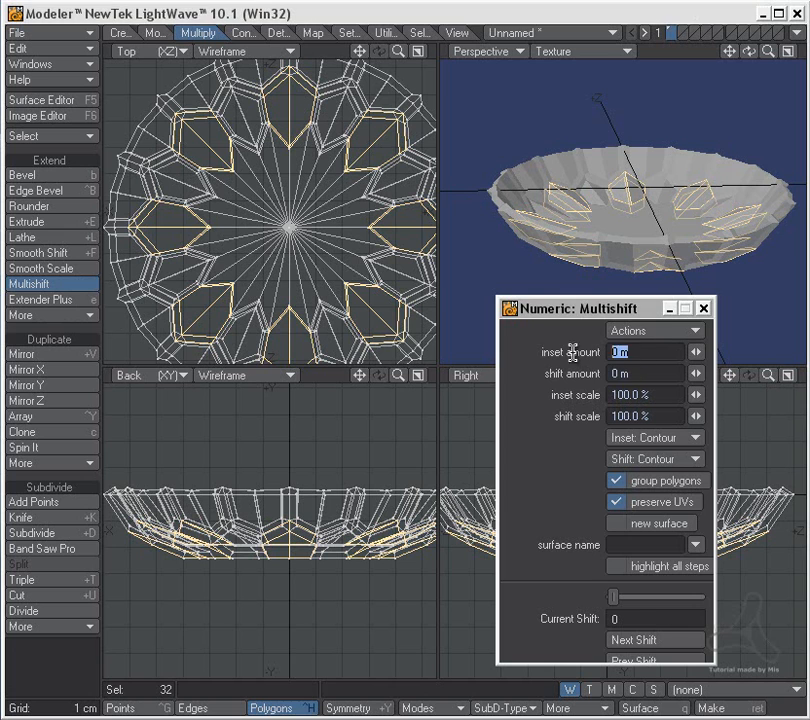
{"action": "type", "text": "2"}
{"action": "key", "text": "Tab"}
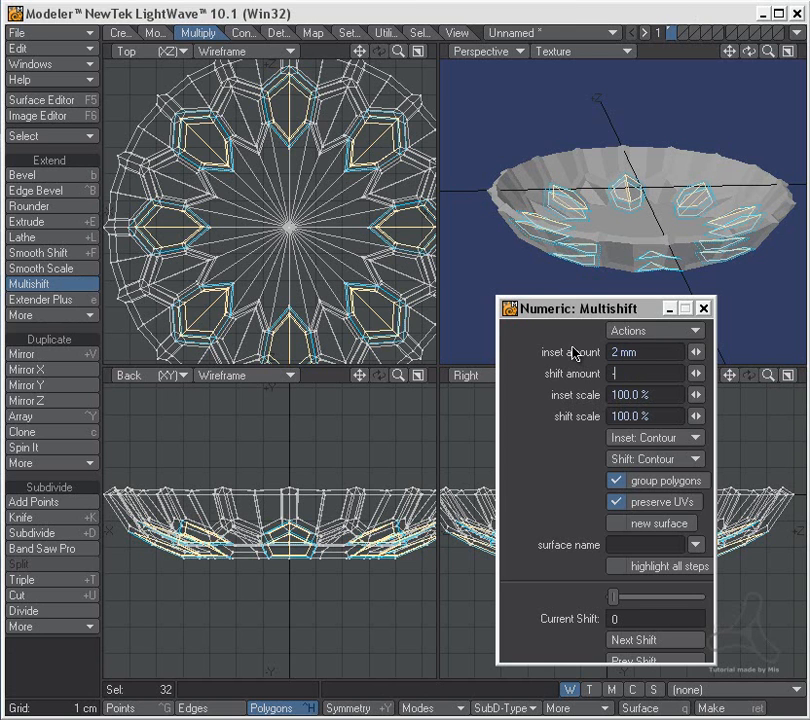
{"action": "type", "text": "-1.5 mm"}
{"action": "key", "text": "Tab"}
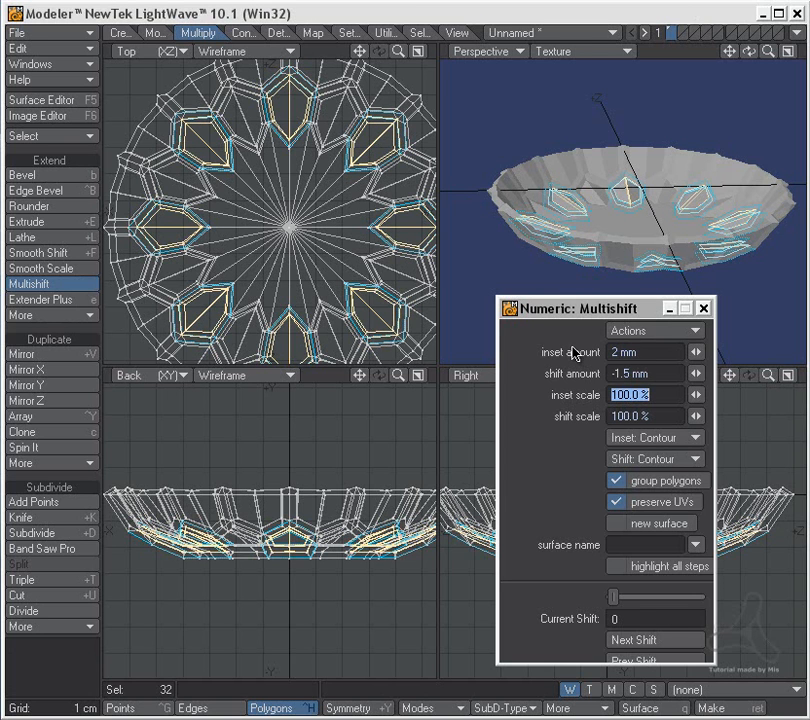
{"action": "key", "text": "Tab"}
{"action": "key", "text": "Tab"}
{"action": "key", "text": "Return"}
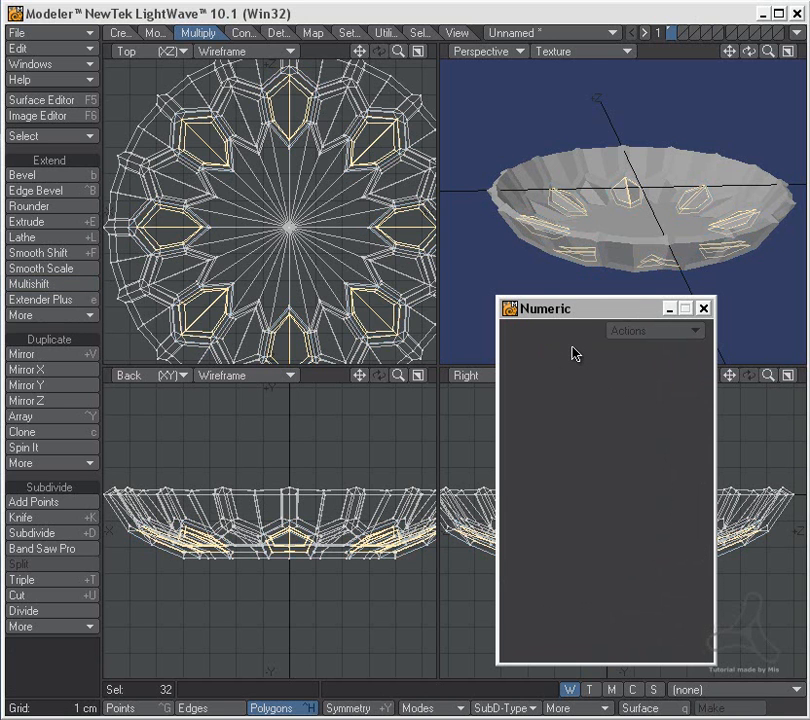
{"action": "left_click", "coordinate": [80, 672]}
Select the inner and outer polygons of every second ray of the star on the dish's base.
{"action": "scroll", "coordinate": [707, 219], "scroll_direction": "up", "scroll_amount": 3}
{"action": "scroll", "coordinate": [690, 250], "scroll_direction": "up", "scroll_amount": 4}
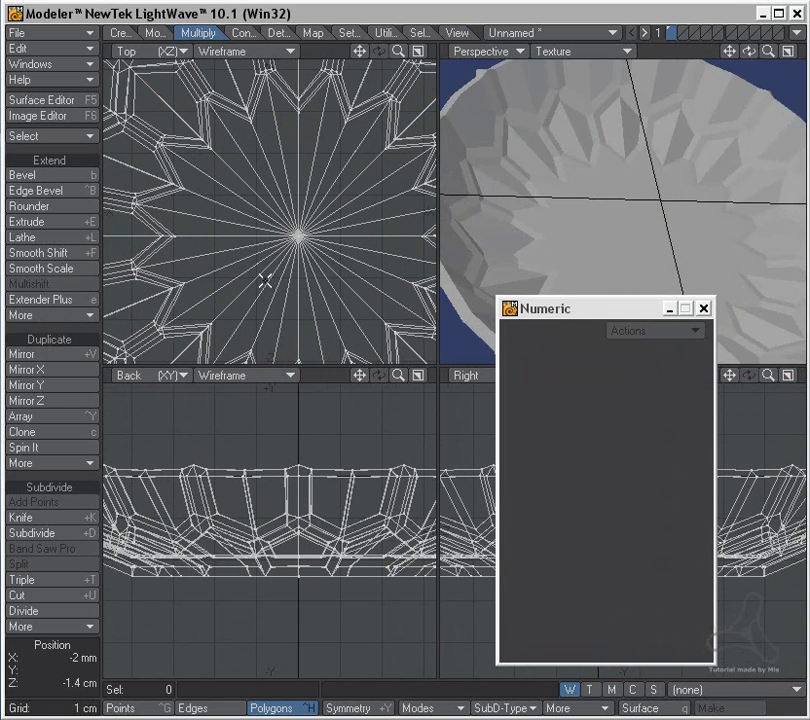
{"action": "left_click", "coordinate": [205, 215]}
{"action": "left_click", "coordinate": [262, 150]}
{"action": "left_click", "coordinate": [319, 141]}
{"action": "left_click", "coordinate": [381, 182]}
{"action": "left_click", "coordinate": [394, 262]}
{"action": "left_click", "coordinate": [345, 318]}
{"action": "left_click", "coordinate": [215, 312]}
{"action": "left_click", "coordinate": [204, 295]}
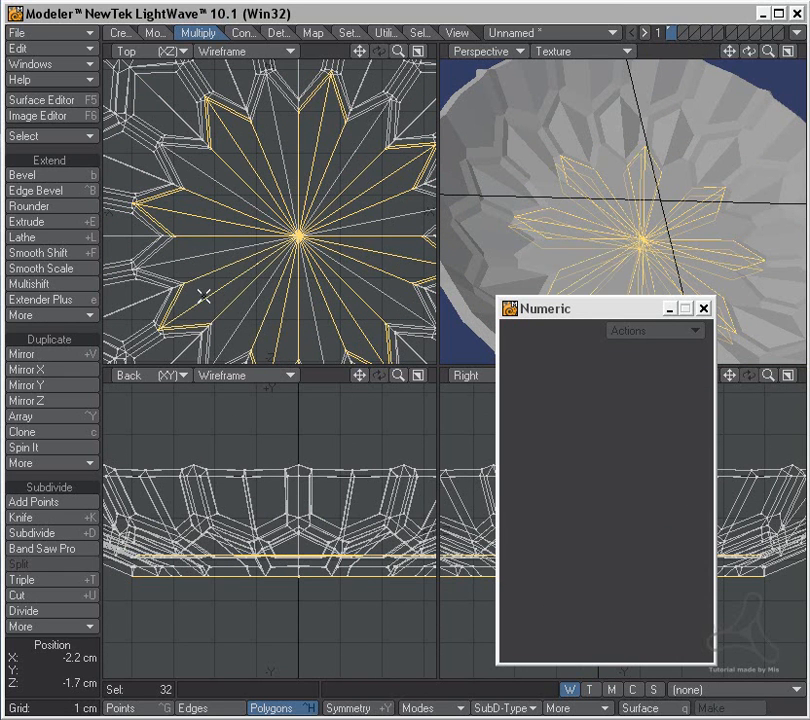
Multishift the selected alternate star rays with a 2 mm inset and a -1.5 mm shift, and deselect them.
{"action": "left_click", "coordinate": [40, 284]}
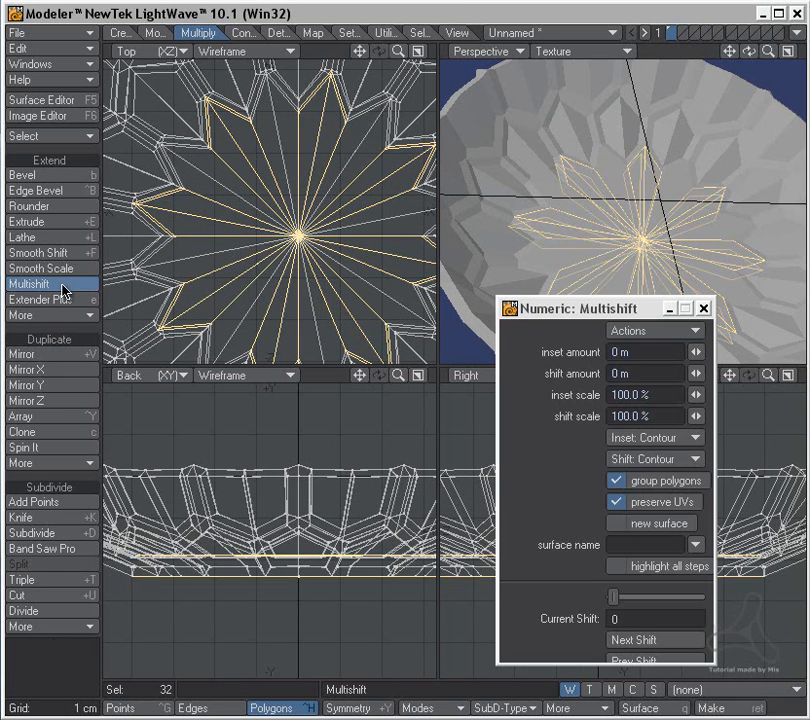
{"action": "scroll", "coordinate": [604, 226], "scroll_direction": "up", "scroll_amount": 5}
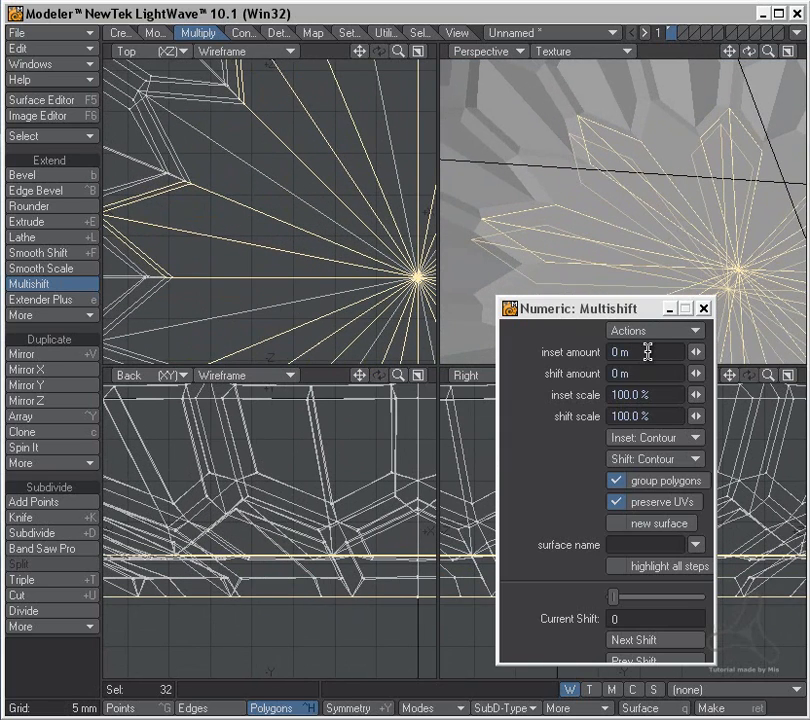
{"action": "left_click_drag", "start_coordinate": [647, 351], "coordinate": [587, 359]}
{"action": "key", "text": "Tab"}
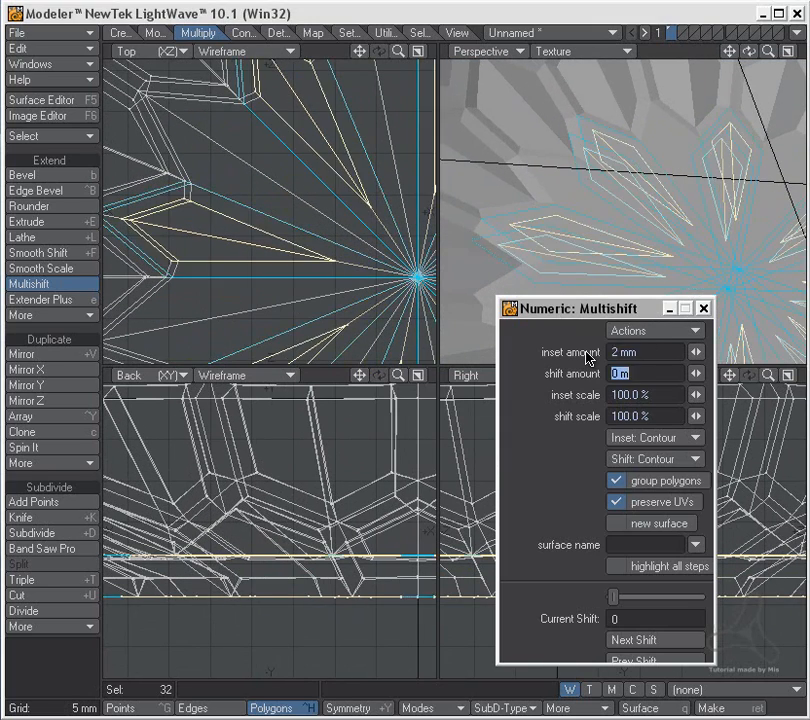
{"action": "type", "text": "-1.5 mm"}
{"action": "key", "text": "Tab"}
{"action": "left_click_drag", "start_coordinate": [174, 586], "coordinate": [193, 583], "text": "ctrl+alt"}
{"action": "mouse_move", "coordinate": [610, 238]}
{"action": "left_mouse_down", "text": "alt"}
{"action": "mouse_move", "coordinate": [611, 210]}
{"action": "mouse_move", "coordinate": [561, 180]}
{"action": "mouse_move", "coordinate": [618, 233]}
{"action": "left_mouse_up", "text": "alt"}
{"action": "key", "text": "space"}
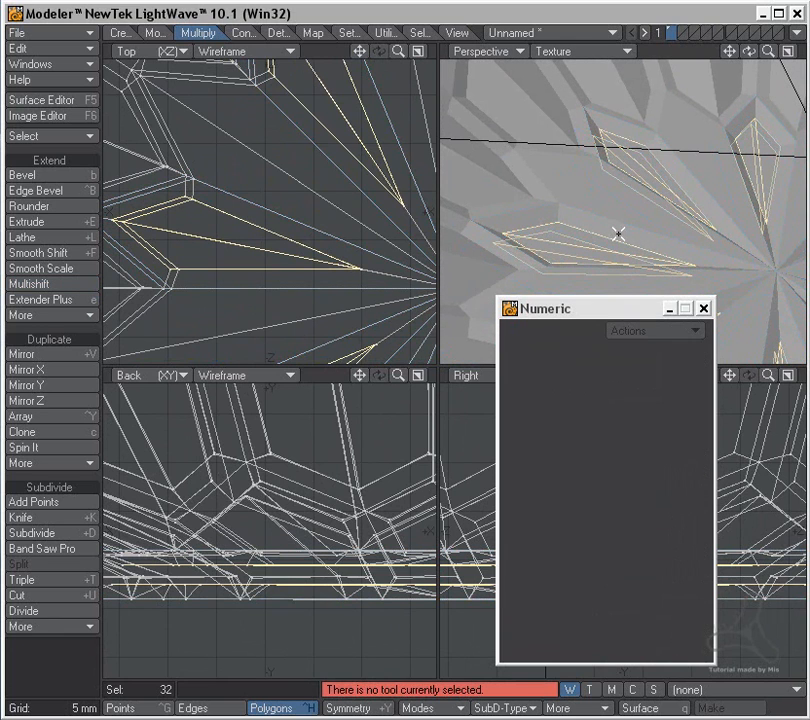
{"action": "left_click", "coordinate": [63, 645]}
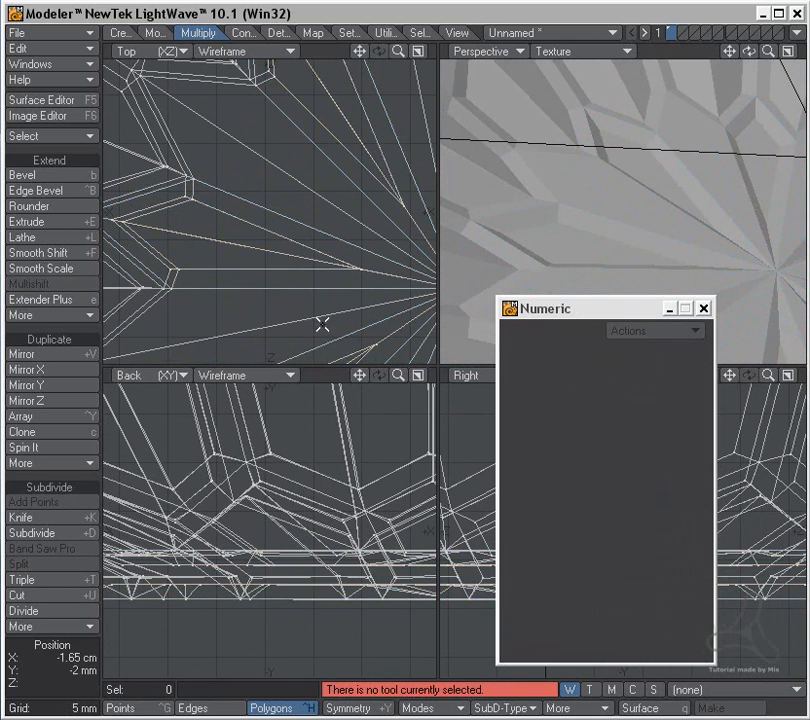
Select the inner and outer polygons of the remaining star rays on the base, between the ones already inset.
{"action": "key", "text": "a"}
{"action": "mouse_move", "coordinate": [198, 305]}
{"action": "left_mouse_down", "text": "ctrl+alt"}
{"action": "mouse_move", "coordinate": [340, 271]}
{"action": "mouse_move", "coordinate": [231, 186]}
{"action": "left_mouse_up", "text": "ctrl+alt"}
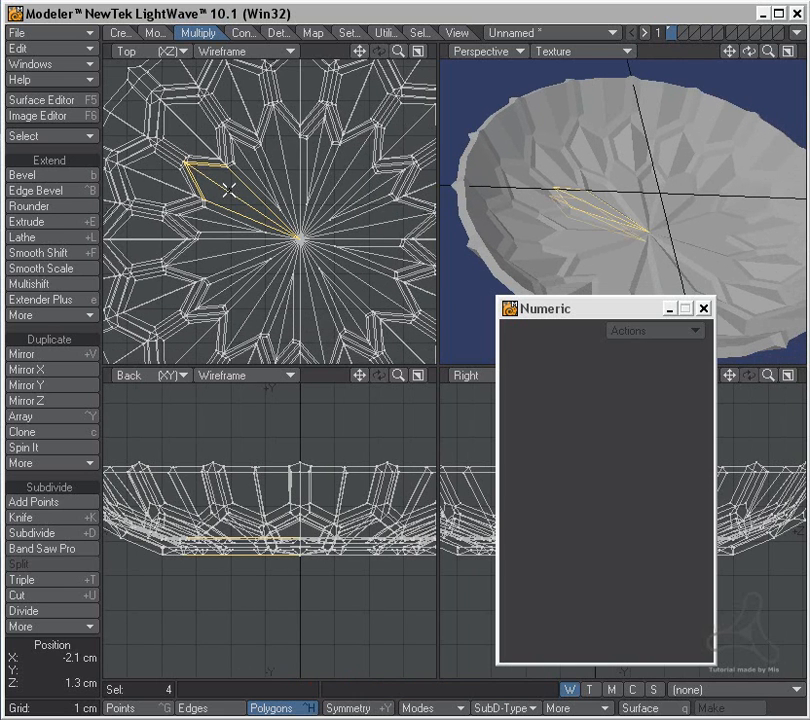
{"action": "left_click", "coordinate": [273, 163]}
{"action": "left_click", "coordinate": [362, 163]}
{"action": "left_click", "coordinate": [386, 222]}
{"action": "left_click", "coordinate": [376, 292]}
{"action": "left_click", "coordinate": [198, 204]}
{"action": "left_click", "coordinate": [158, 199]}
{"action": "left_click", "coordinate": [145, 166]}
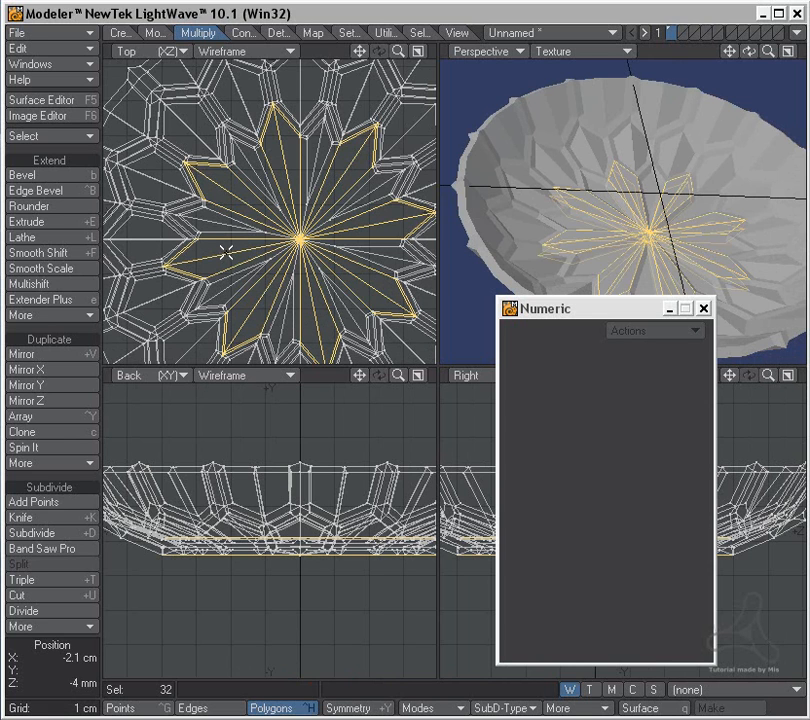
Multishift the remaining star rays with a 2 mm inset and a -1.5 mm shift, and clear the selection.
{"action": "left_click", "coordinate": [40, 284]}
{"action": "left_click", "coordinate": [624, 353]}
{"action": "type", "text": "2mm"}
{"action": "key", "text": "Tab"}
{"action": "key", "text": "BackSpace"}
{"action": "type", "text": "-1.5"}
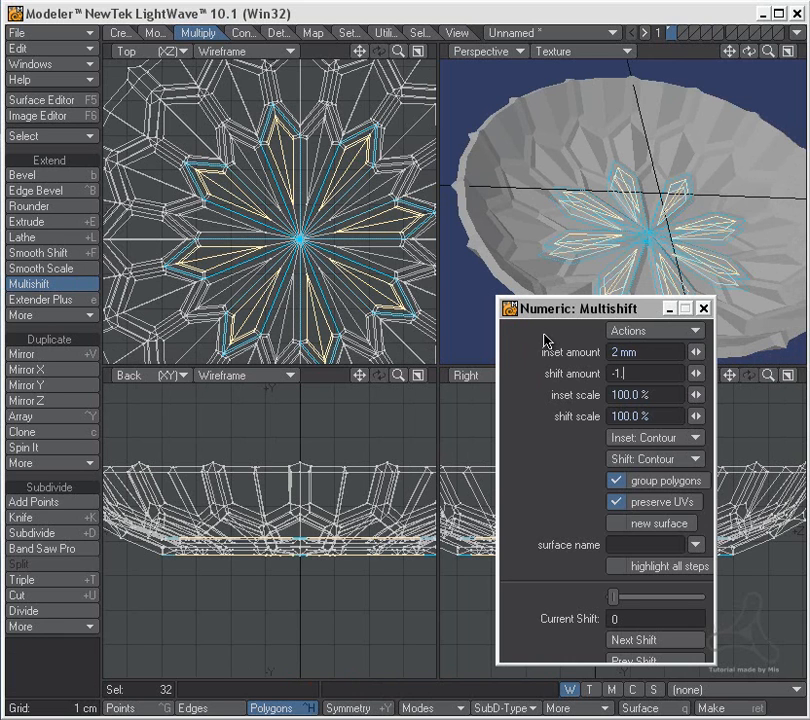
{"action": "key", "text": "Return"}
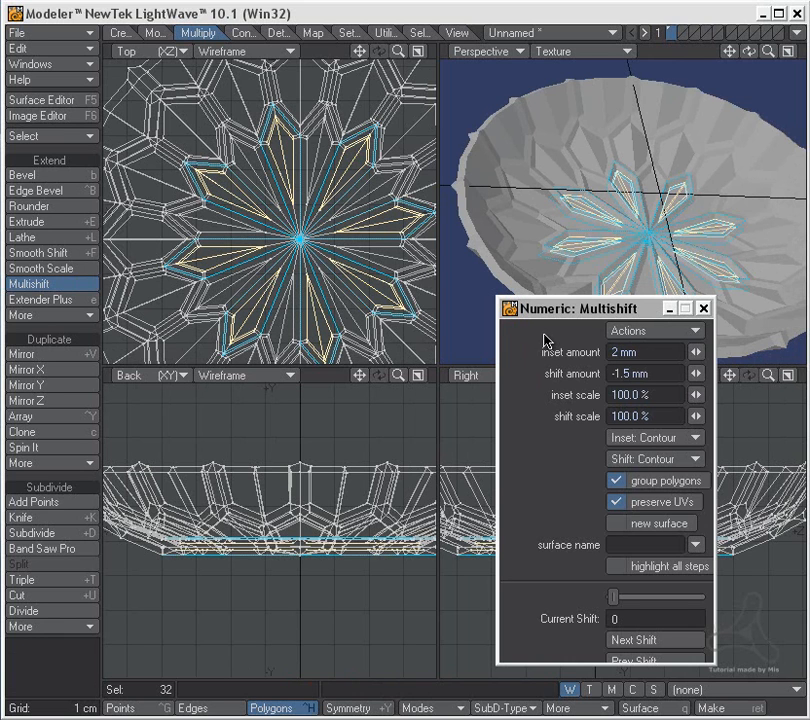
{"action": "key", "text": "space"}
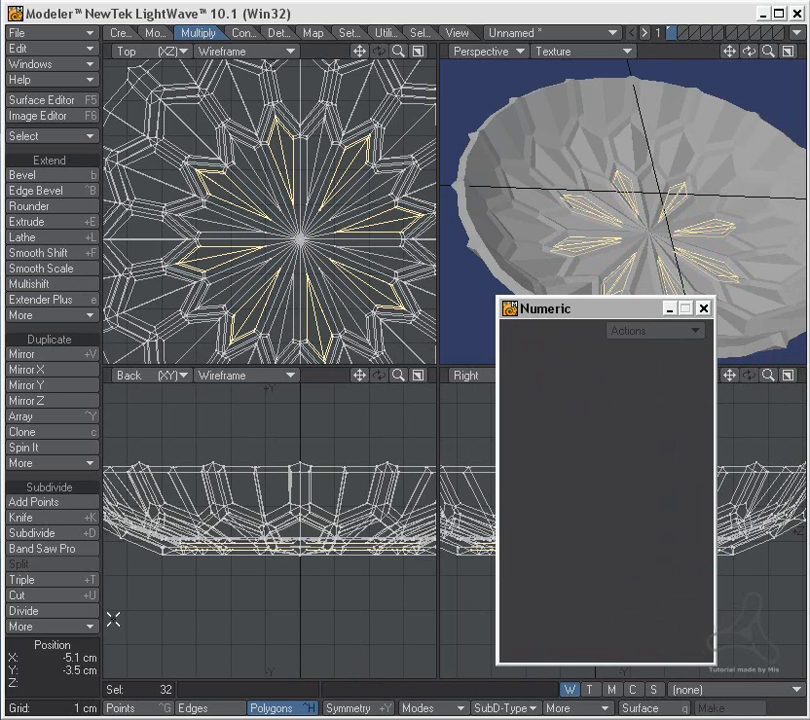
{"action": "left_click", "coordinate": [96, 660]}
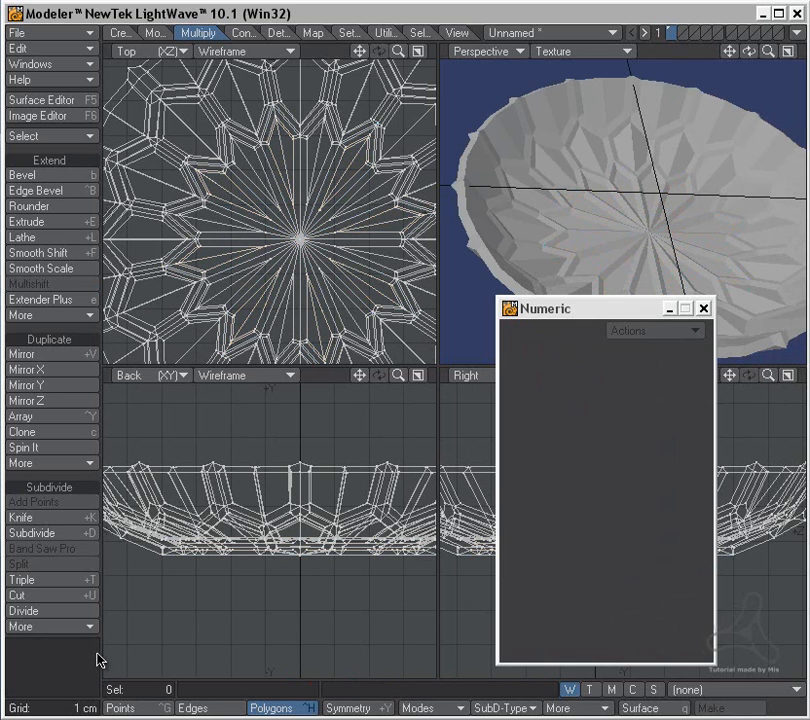
Close the numeric settings, preview the dish as a smoothed subdivision surface, and return it to plain polygons.
{"action": "left_click", "coordinate": [703, 310]}
{"action": "left_click_drag", "start_coordinate": [653, 261], "coordinate": [633, 290], "text": "ctrl+alt"}
{"action": "key", "text": "Tab"}
{"action": "left_click_drag", "start_coordinate": [533, 289], "coordinate": [512, 176], "text": "alt"}
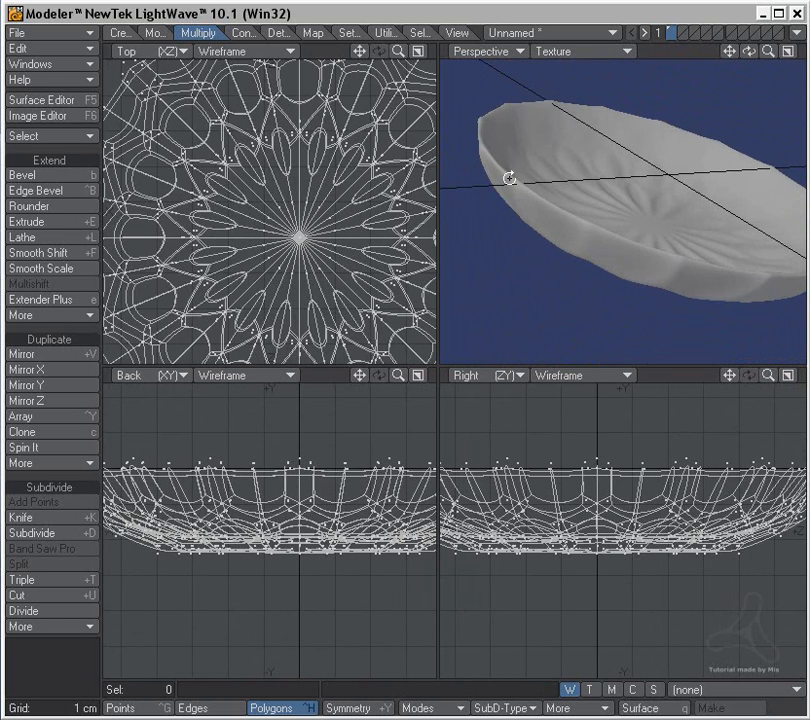
{"action": "key", "text": "Tab"}
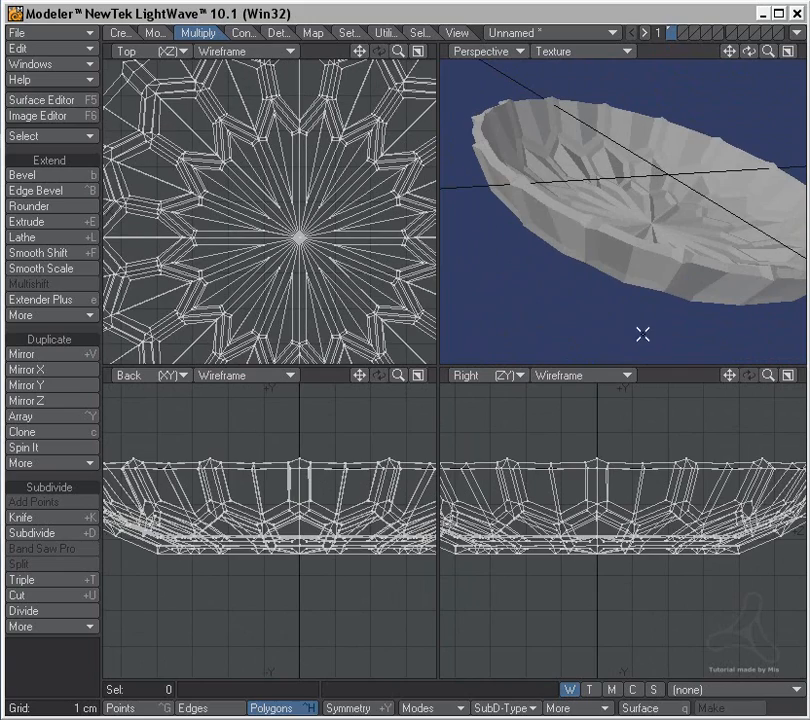
Knife a horizontal cut through the whole dish just below its rim.
{"action": "key", "text": "a"}
{"action": "left_click_drag", "start_coordinate": [277, 495], "coordinate": [266, 514], "text": "ctrl+alt"}
{"action": "mouse_move", "coordinate": [284, 520]}
{"action": "left_mouse_down", "text": "alt"}
{"action": "mouse_move", "coordinate": [291, 526]}
{"action": "mouse_move", "coordinate": [275, 533]}
{"action": "left_mouse_up", "text": "alt"}
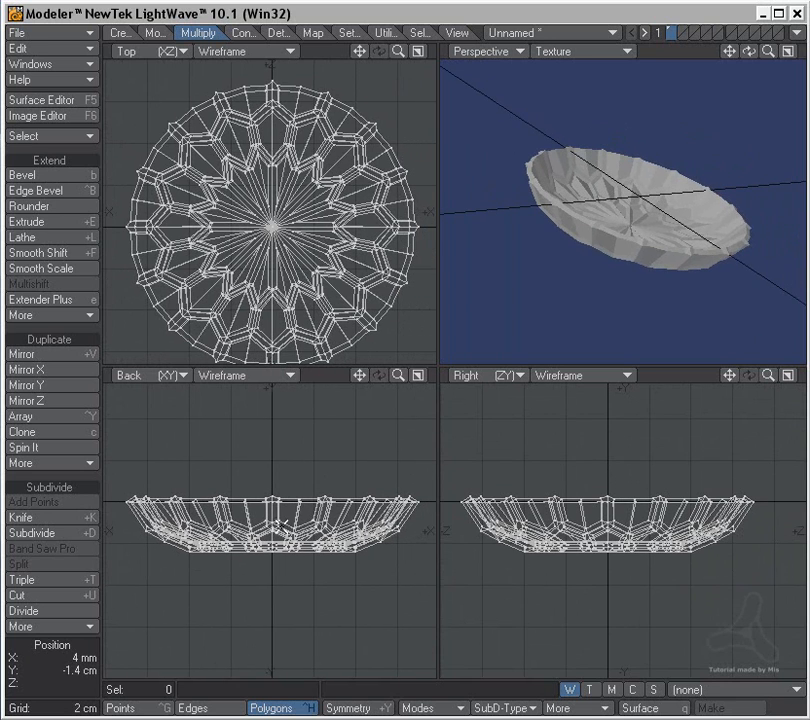
{"action": "key", "text": "shift+k"}
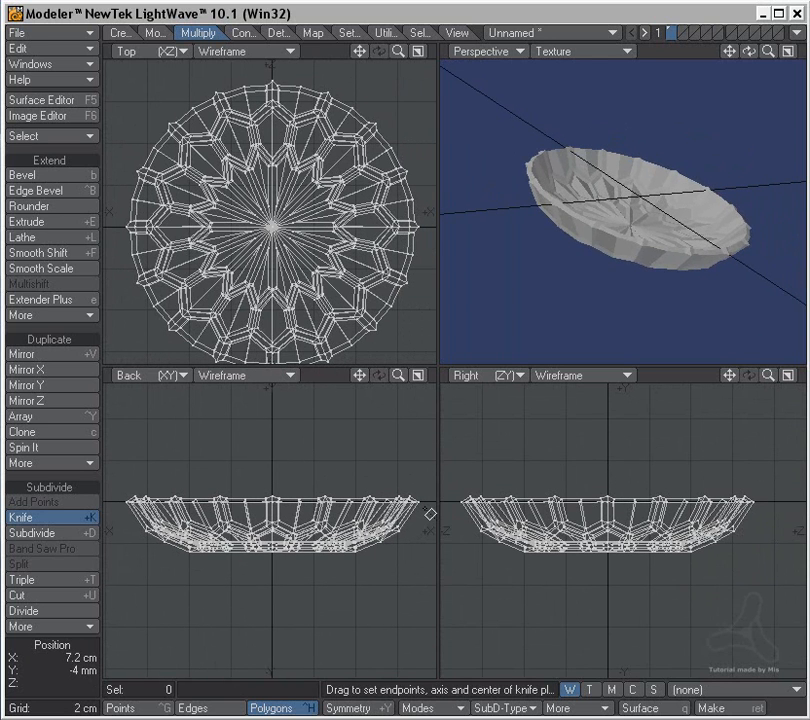
{"action": "left_click_drag", "start_coordinate": [432, 513], "coordinate": [112, 508]}
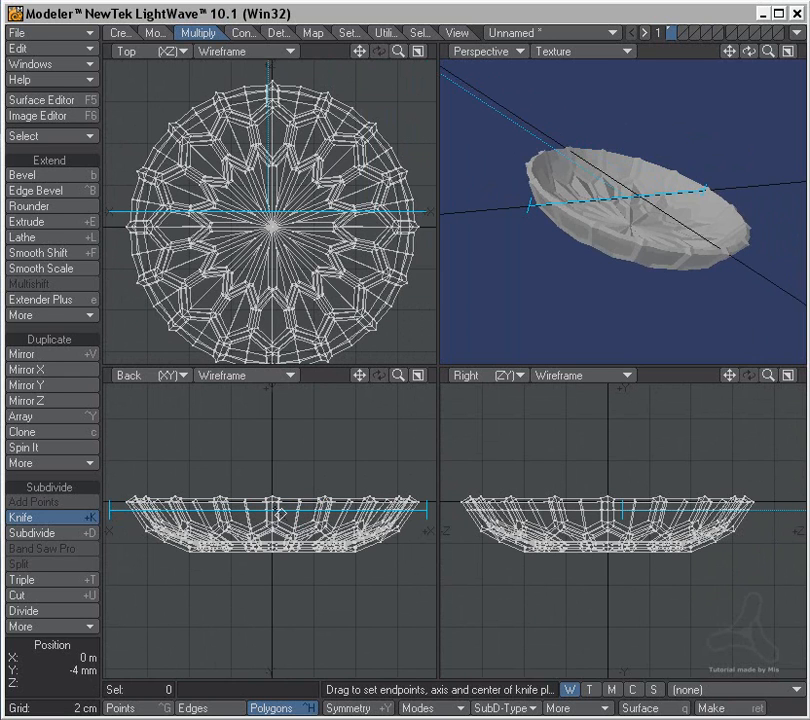
{"action": "mouse_move", "coordinate": [274, 511]}
{"action": "left_mouse_down"}
{"action": "mouse_move", "coordinate": [274, 522]}
{"action": "mouse_move", "coordinate": [274, 507]}
{"action": "left_mouse_up"}
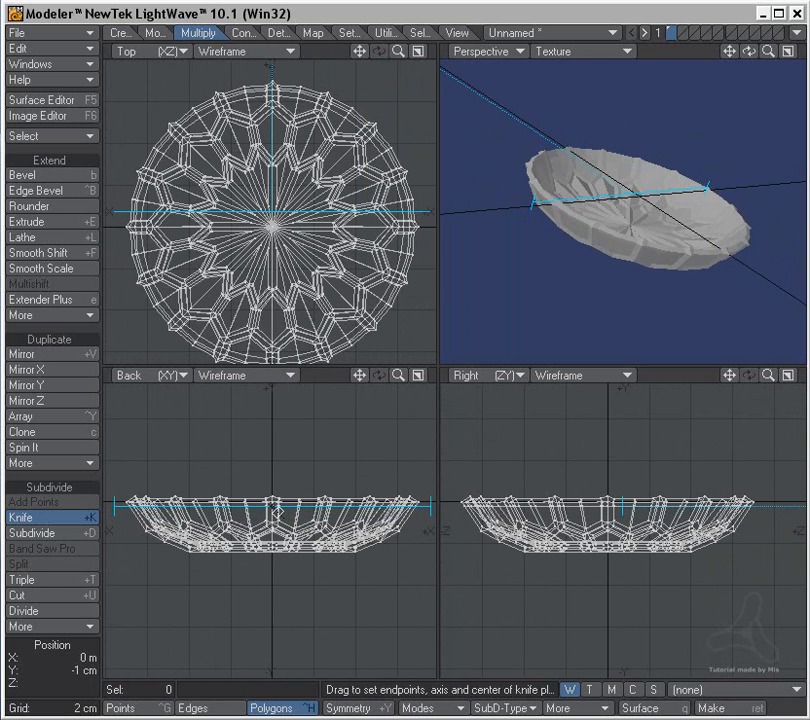
{"action": "key", "text": "space"}
Preview the dish as a smoothed subdivision surface, inspect the rim up close, and return it to plain polygons.
{"action": "left_click_drag", "start_coordinate": [604, 242], "coordinate": [663, 243], "text": "ctrl+alt"}
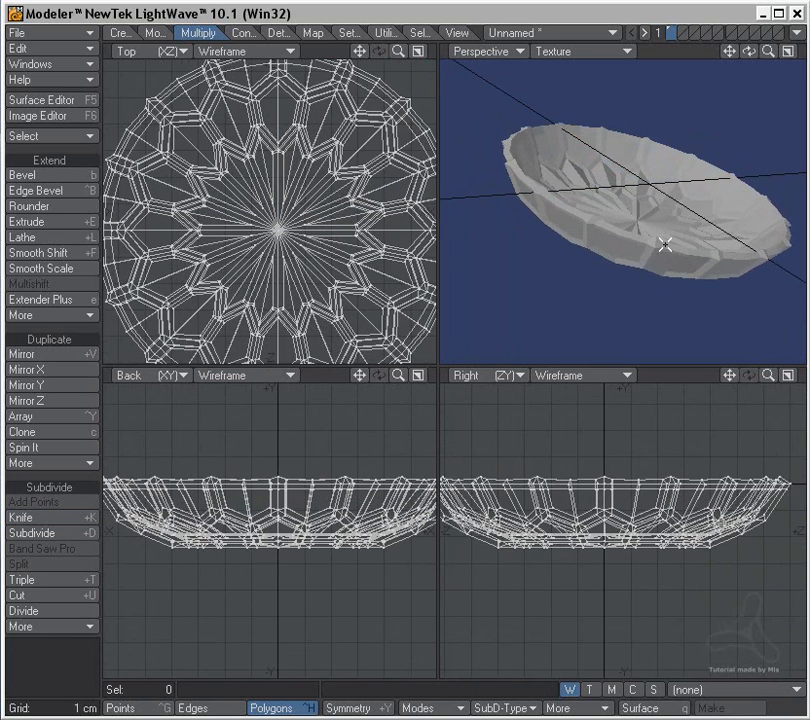
{"action": "key", "text": "Tab"}
{"action": "mouse_move", "coordinate": [546, 192]}
{"action": "left_mouse_down", "text": "ctrl+alt"}
{"action": "mouse_move", "coordinate": [652, 225]}
{"action": "mouse_move", "coordinate": [528, 181]}
{"action": "mouse_move", "coordinate": [544, 200]}
{"action": "left_mouse_up", "text": "ctrl+alt"}
{"action": "left_click_drag", "start_coordinate": [544, 200], "coordinate": [522, 155], "text": "alt+shift"}
{"action": "left_click_drag", "start_coordinate": [583, 287], "coordinate": [696, 277], "text": "alt"}
{"action": "key", "text": "Tab"}
{"action": "left_click_drag", "start_coordinate": [613, 248], "coordinate": [541, 307], "text": "alt"}
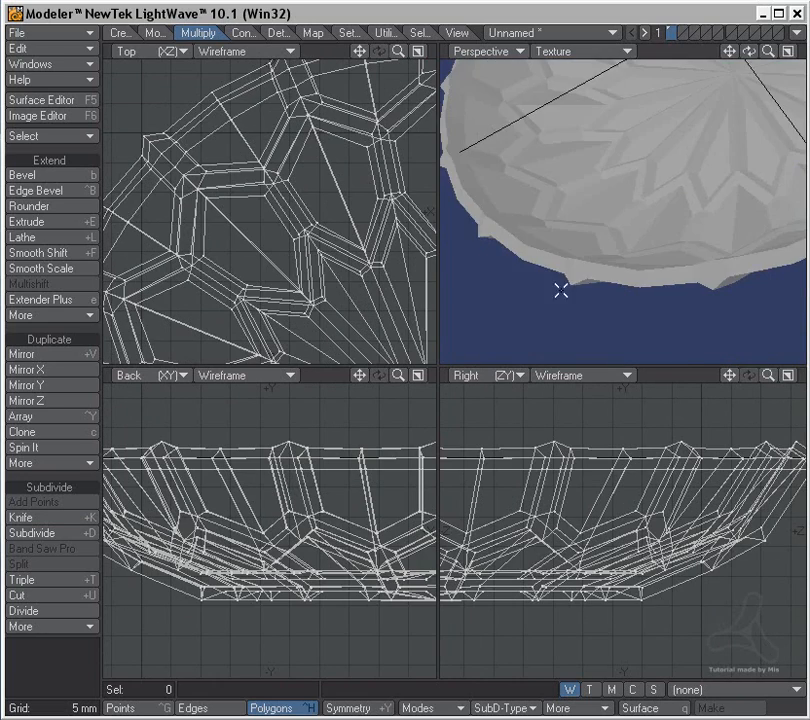
Place a copy of the dish in the third layer and subdivide its polygons with the Faceted method.
{"action": "key", "text": "a"}
{"action": "key", "text": "period"}
{"action": "left_click_drag", "start_coordinate": [602, 212], "coordinate": [601, 243], "text": "alt"}
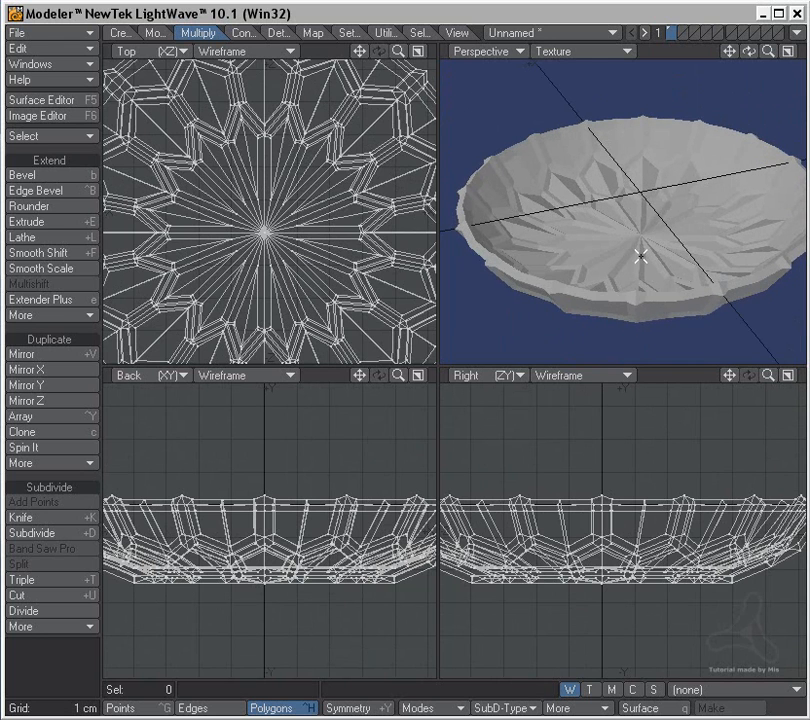
{"action": "left_click", "coordinate": [692, 32]}
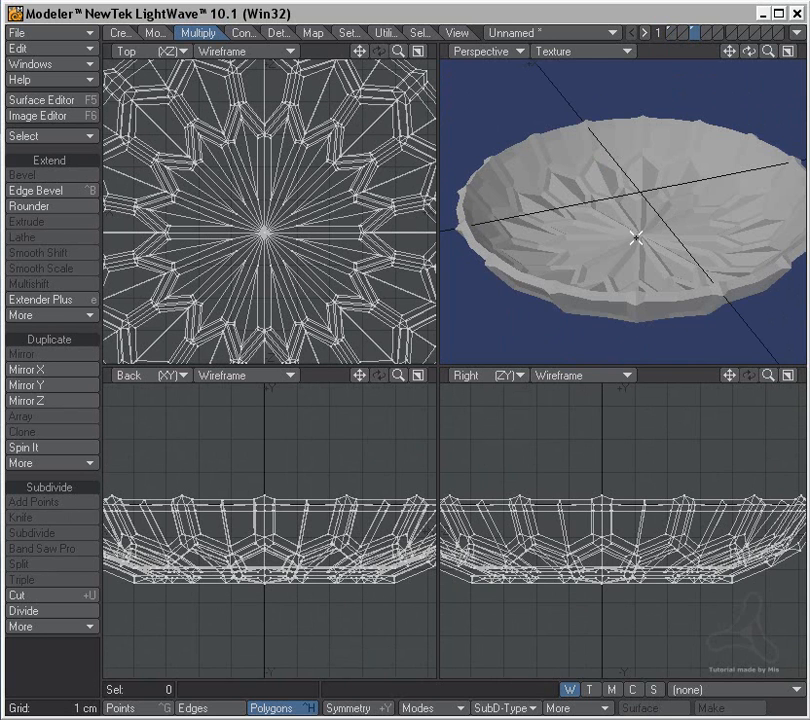
{"action": "key", "text": "shift+d"}
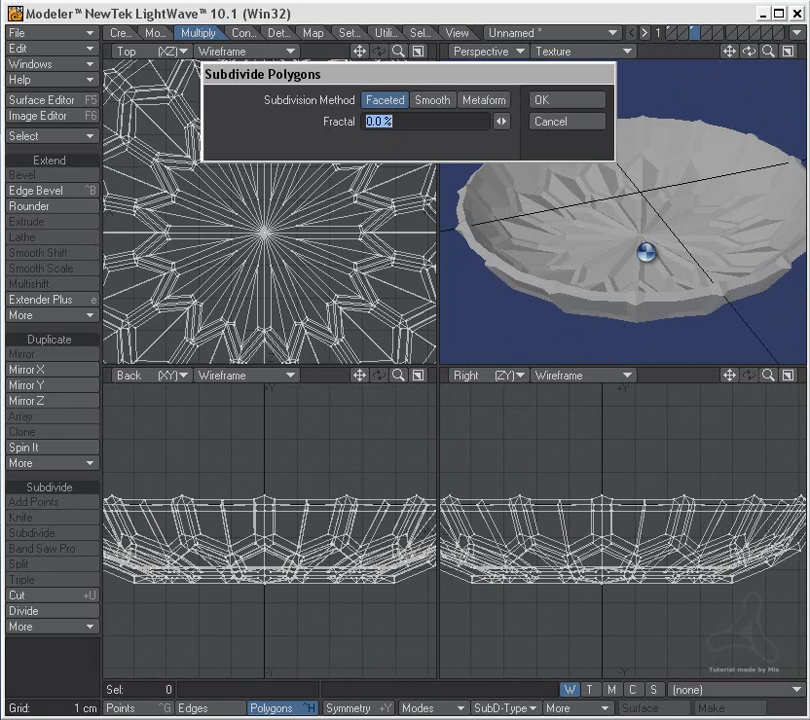
{"action": "left_click", "coordinate": [541, 102]}
Turn the subdivided copy into a smoothed subdivision surface and inspect its interior and underside.
{"action": "left_click_drag", "start_coordinate": [599, 240], "coordinate": [672, 246], "text": "ctrl+alt"}
{"action": "left_click_drag", "start_coordinate": [672, 246], "coordinate": [617, 315], "text": "alt"}
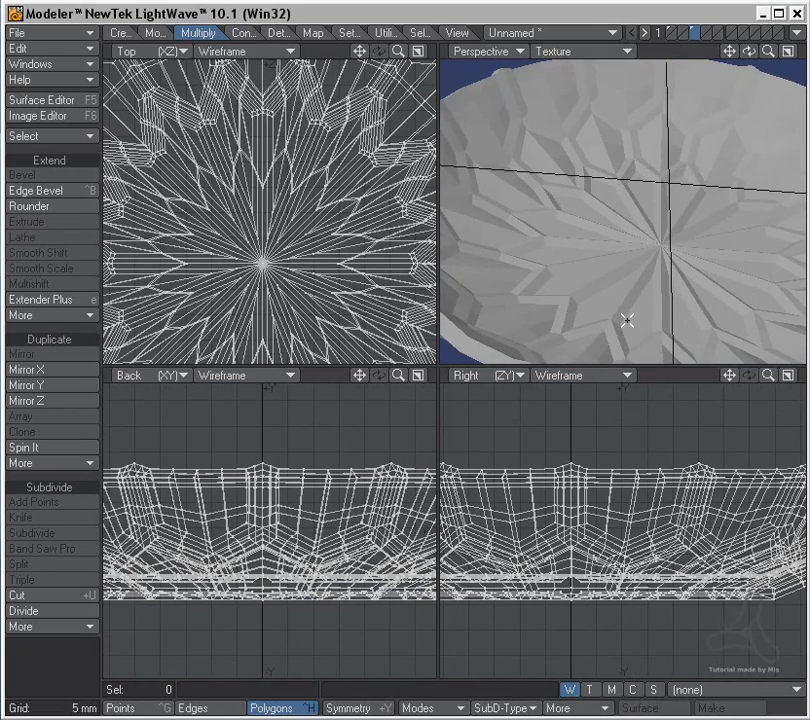
{"action": "key", "text": "Tab"}
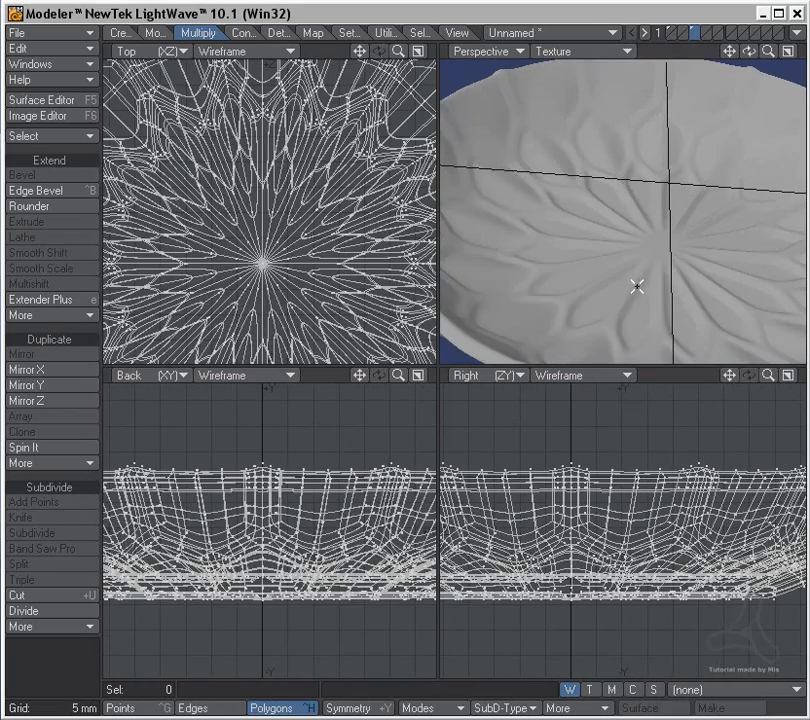
{"action": "left_click_drag", "start_coordinate": [671, 259], "coordinate": [635, 130], "text": "ctrl+alt"}
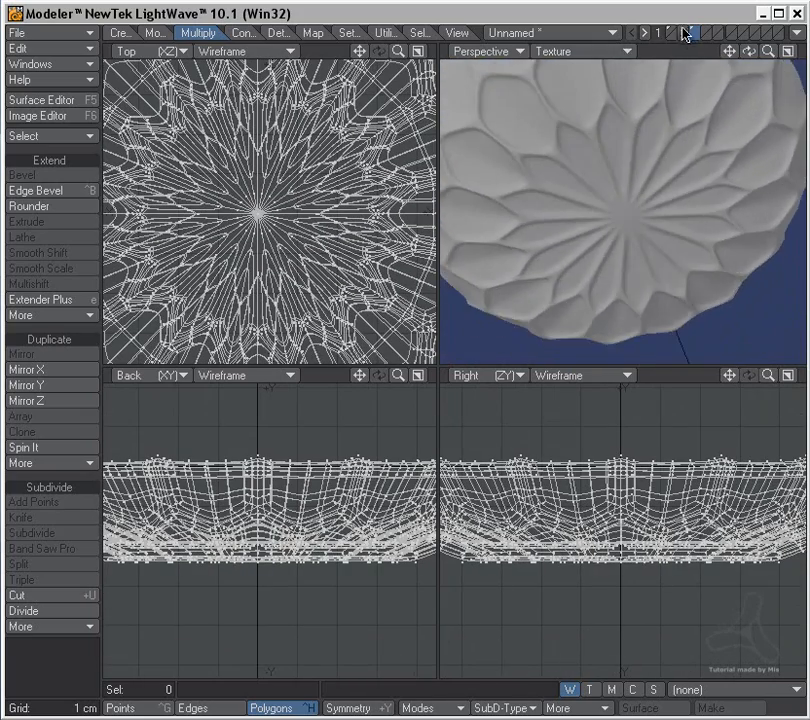
Smooth the original dish in the first layer as a subdivision surface and compare it with the subdivided copy in the third layer.
{"action": "left_click", "coordinate": [675, 33]}
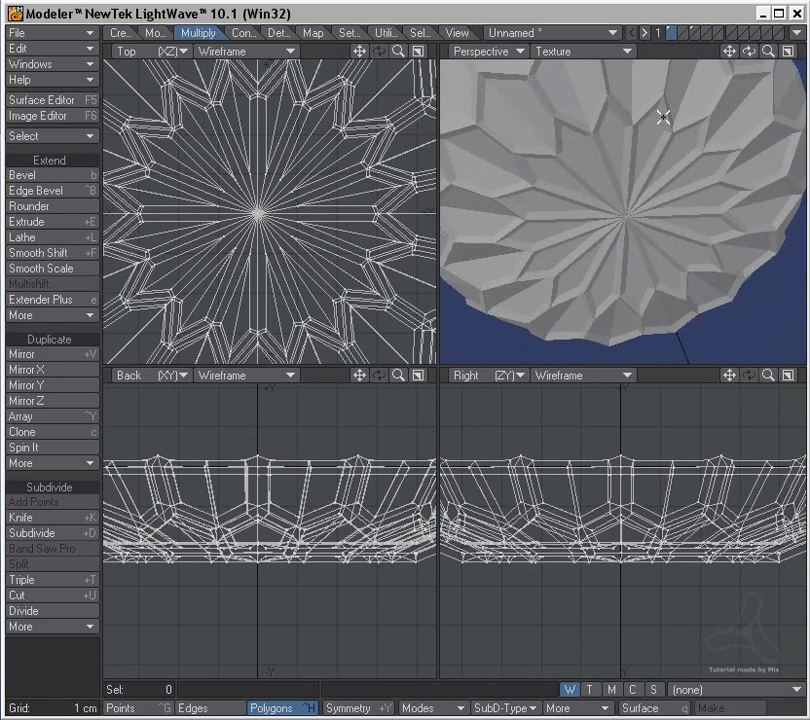
{"action": "key", "text": "Tab"}
{"action": "left_click_drag", "start_coordinate": [669, 148], "coordinate": [645, 62], "text": "alt"}
{"action": "left_click", "coordinate": [690, 36]}
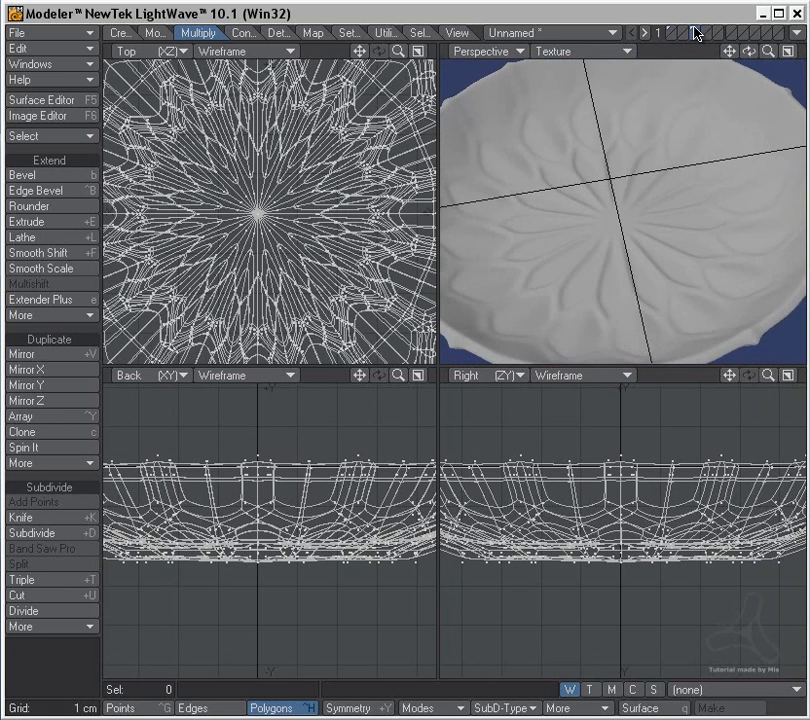
{"action": "left_click_drag", "start_coordinate": [645, 184], "coordinate": [642, 311], "text": "alt"}
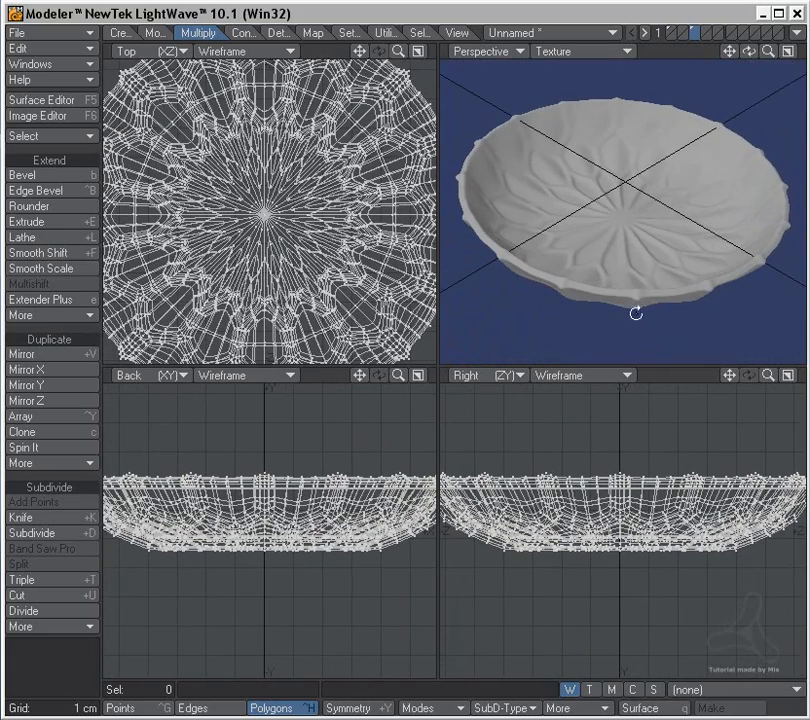